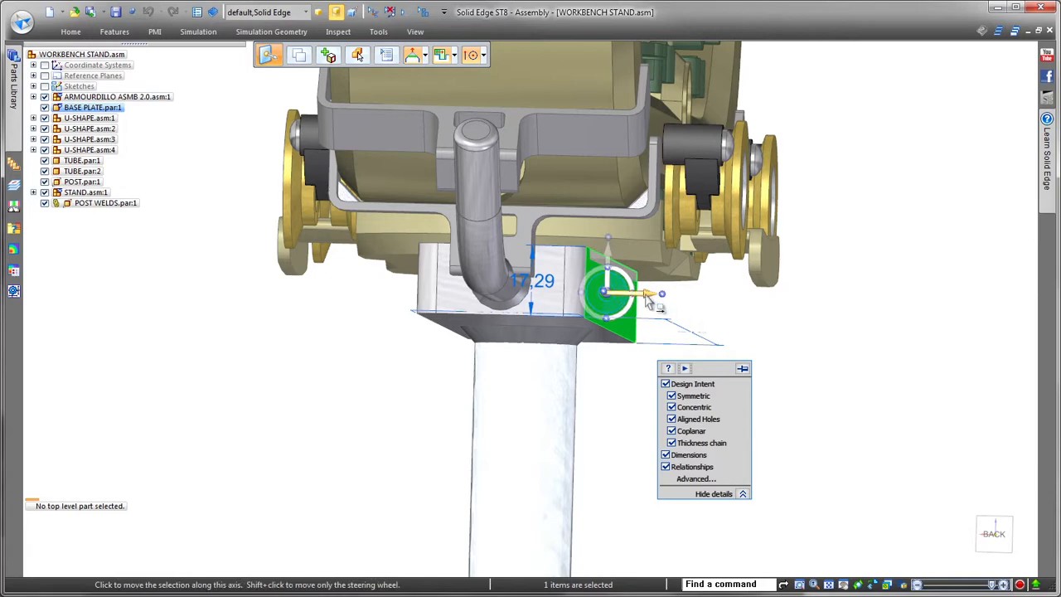
# Step: Widen the base plate symmetrically by moving its side face outward about 11 mm
pyautogui.click(649, 300)
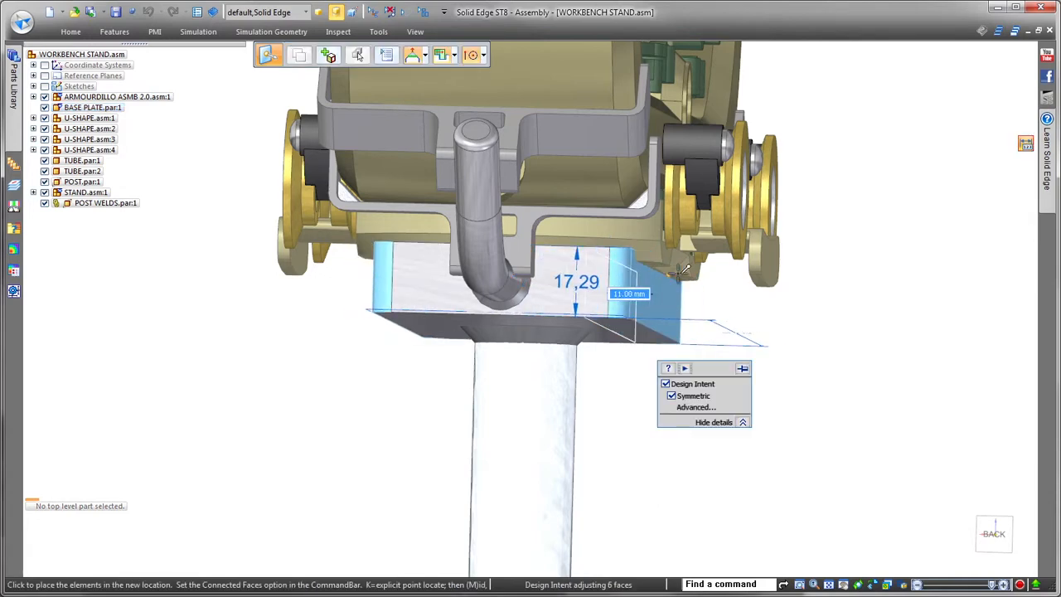
pyautogui.click(866, 349)
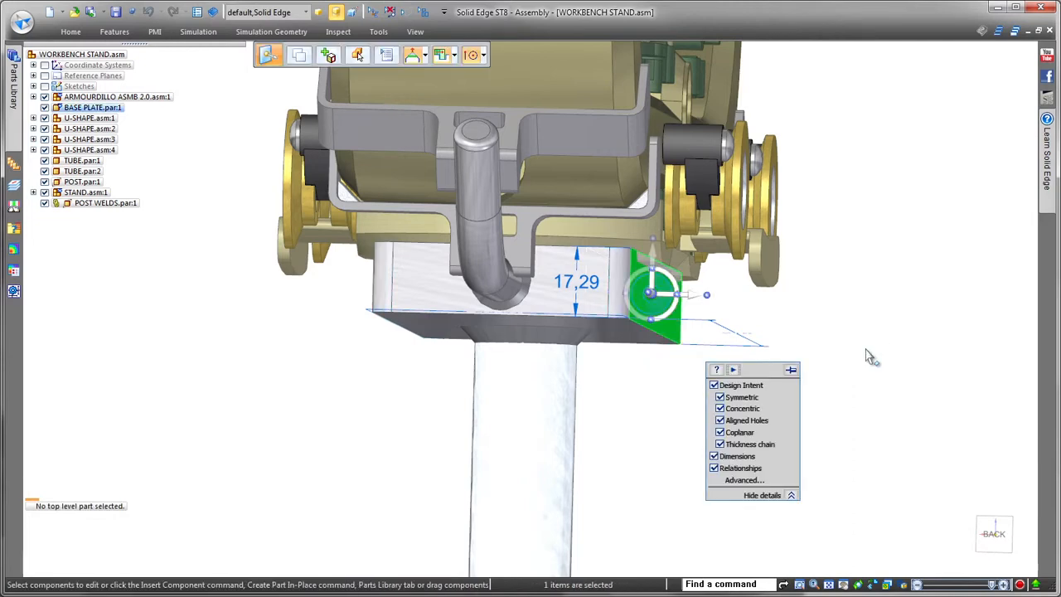
pyautogui.press('Escape')
pyautogui.moveTo(866, 351); pyautogui.dragTo(825, 374, button='middle')
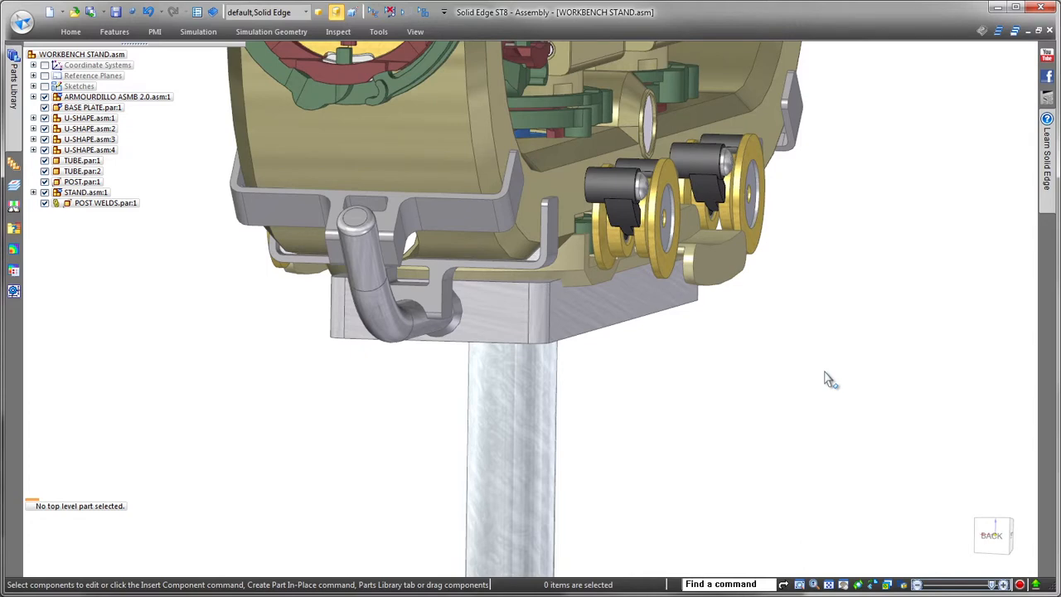
# Step: Edit the base plate in place, inspecting it with ARMOURDILLO ASMB 2.0 temporarily hidden
pyautogui.click(657, 309)
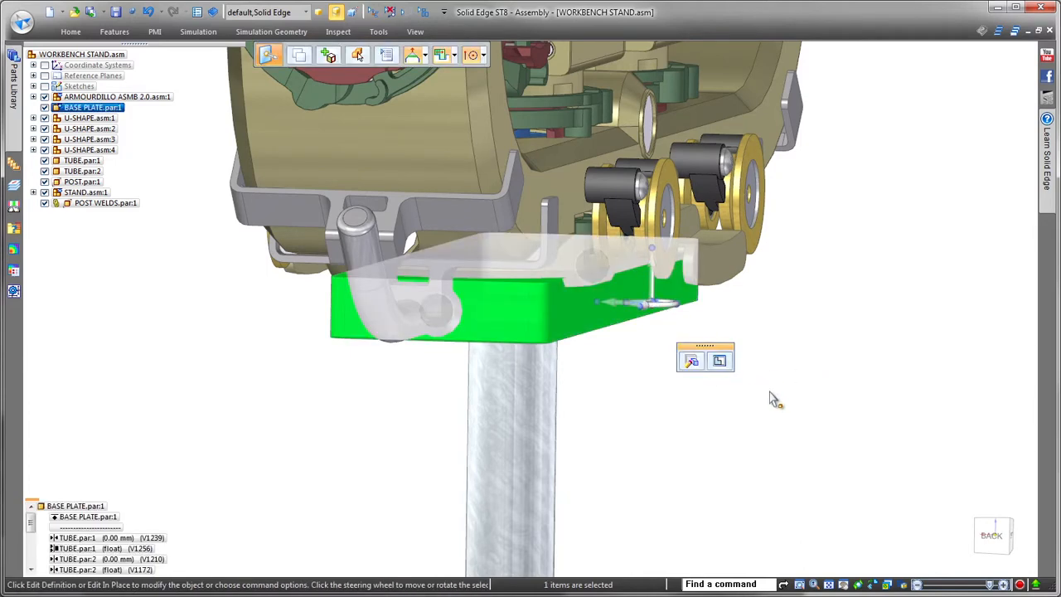
pyautogui.click(720, 362)
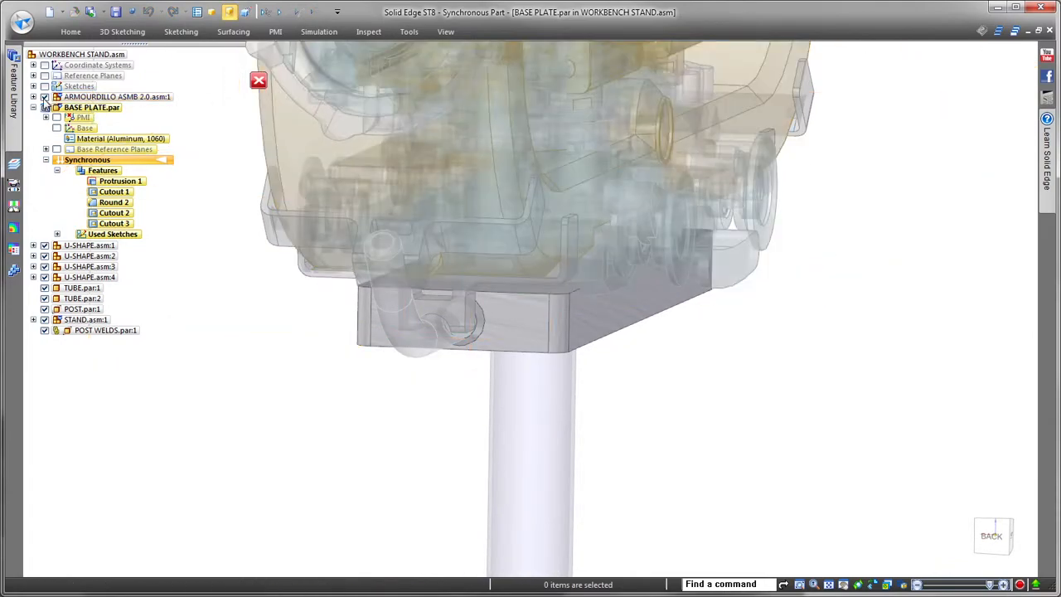
pyautogui.click(45, 97)
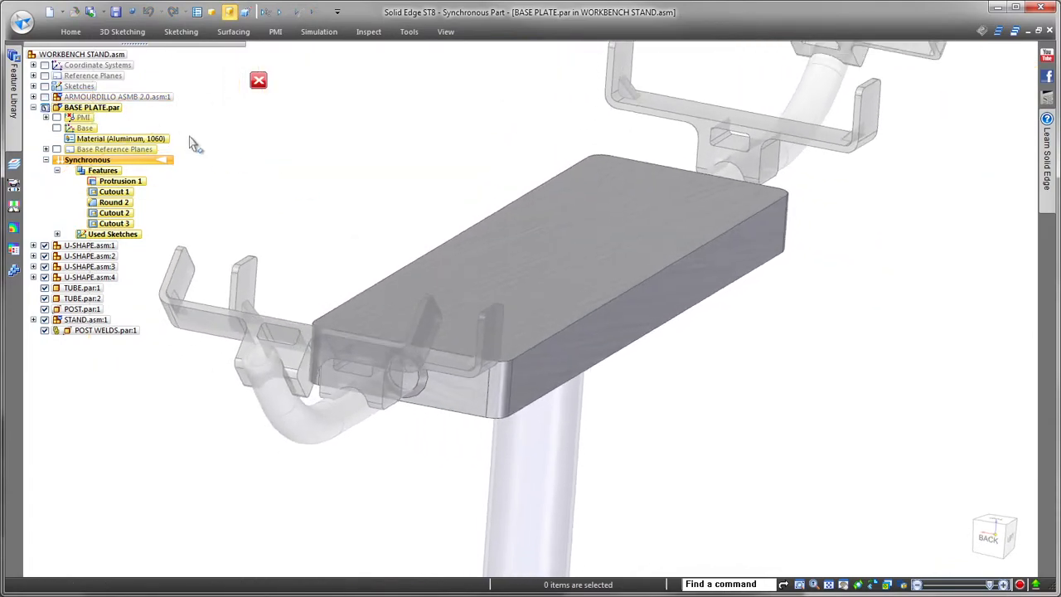
pyautogui.click(45, 97)
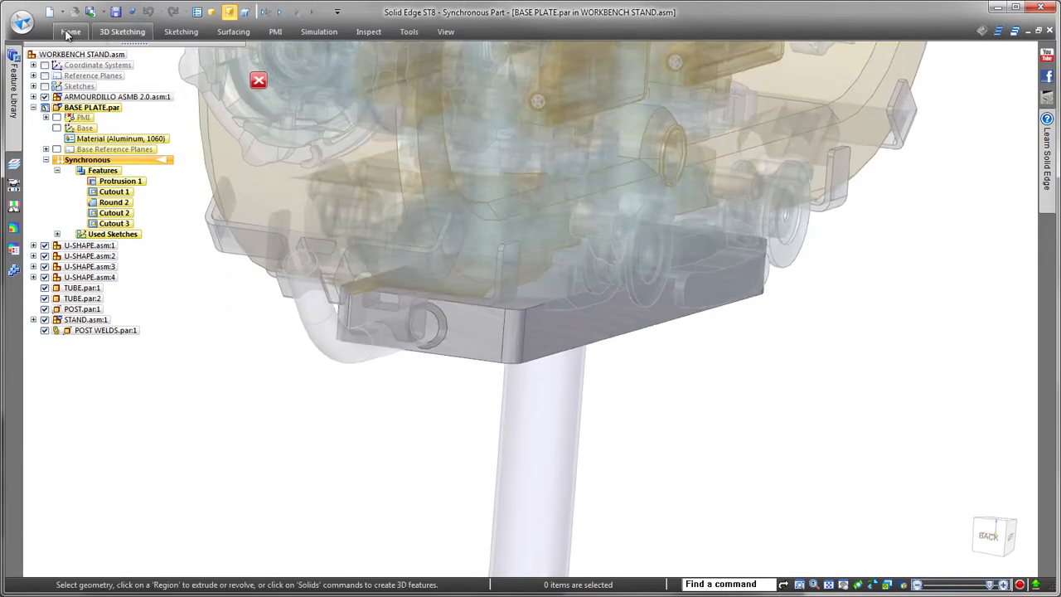
# Step: Subtract the robot component resting on the base plate from the plate body with a Boolean Subtract
pyautogui.click(70, 31)
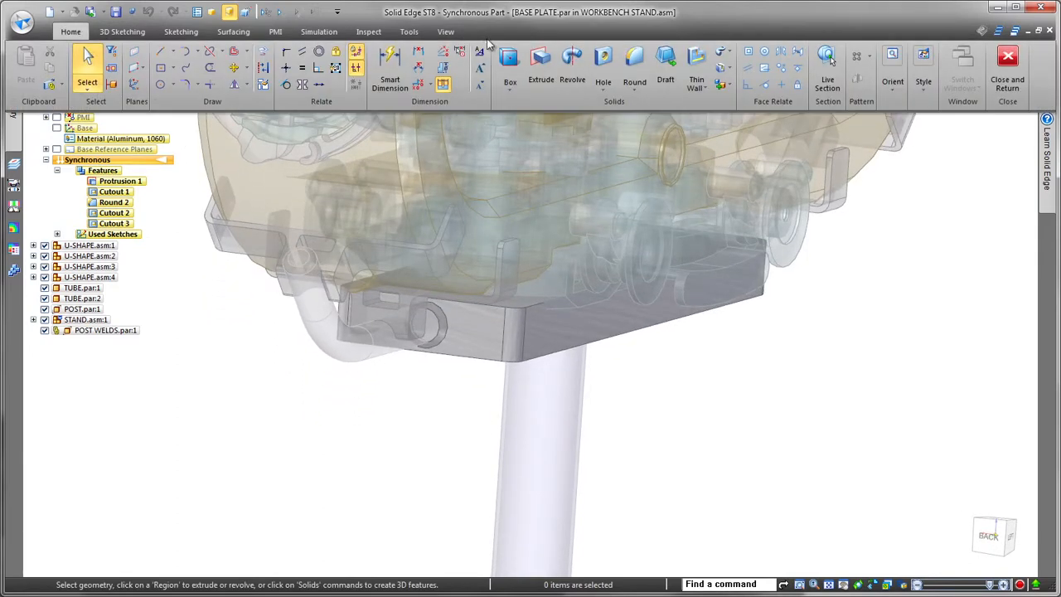
pyautogui.click(726, 85)
pyautogui.click(747, 154)
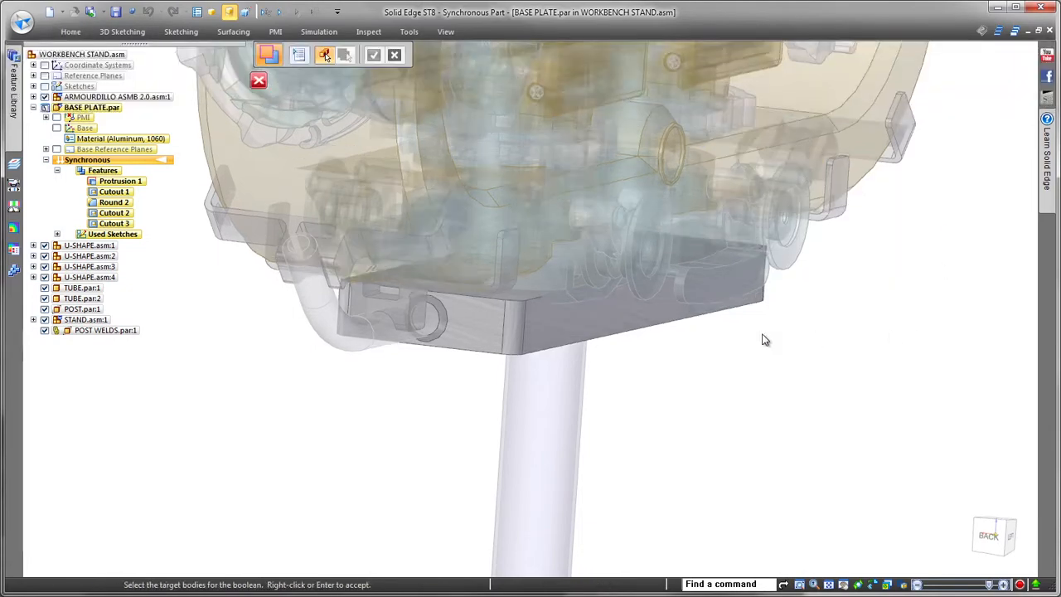
pyautogui.click(628, 310)
pyautogui.rightClick(862, 413)
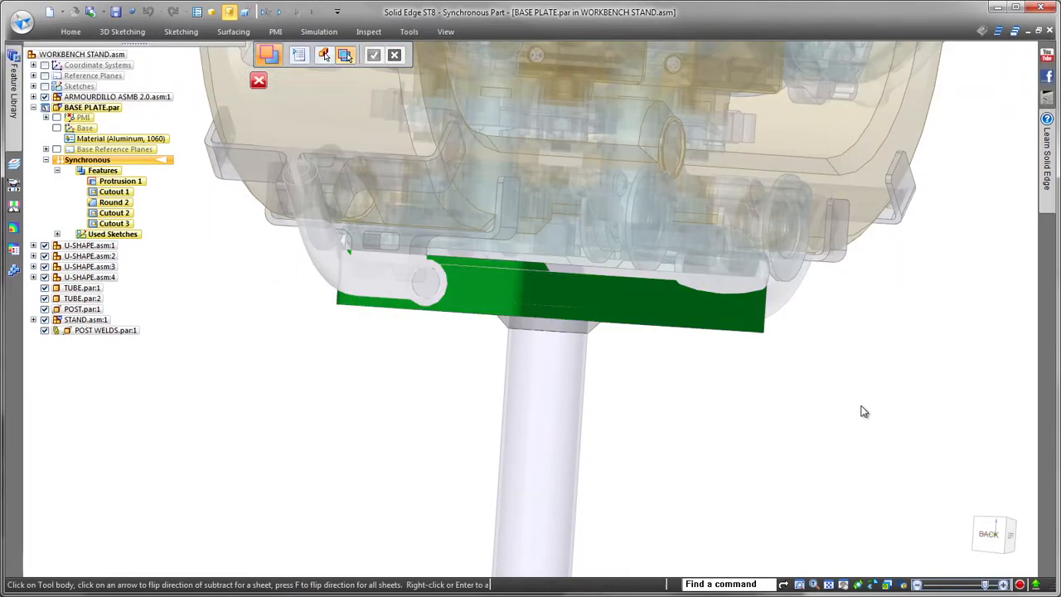
pyautogui.moveTo(860, 410); pyautogui.dragTo(945, 431, button='middle')
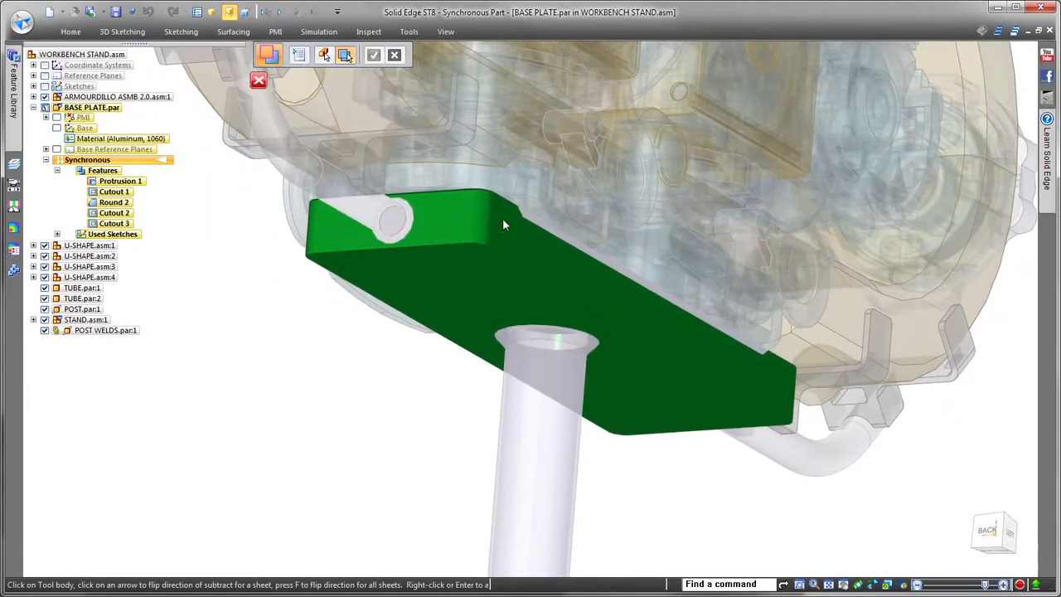
pyautogui.click(539, 213)
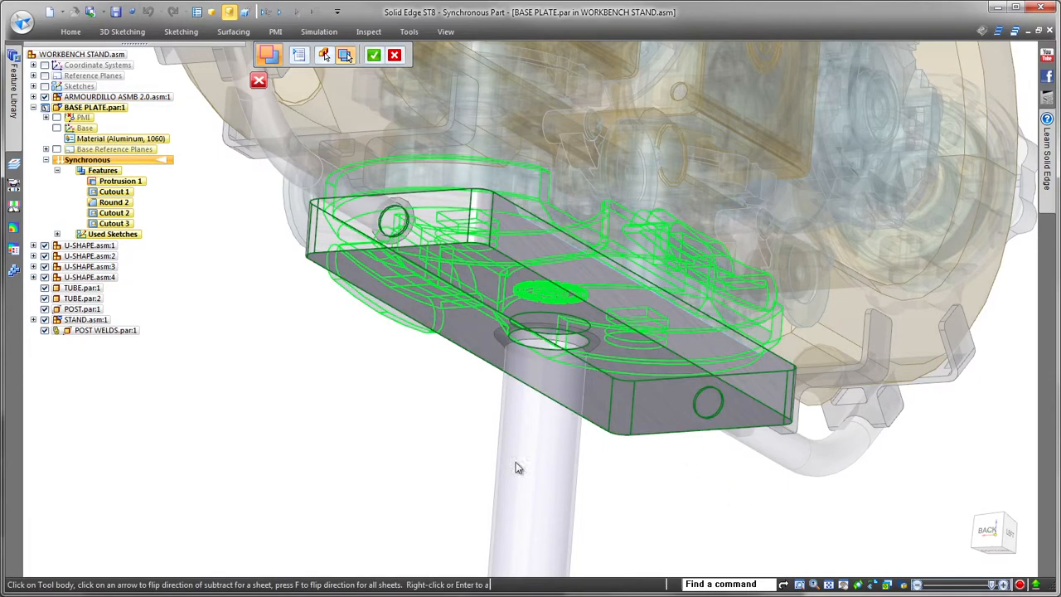
pyautogui.rightClick(280, 421)
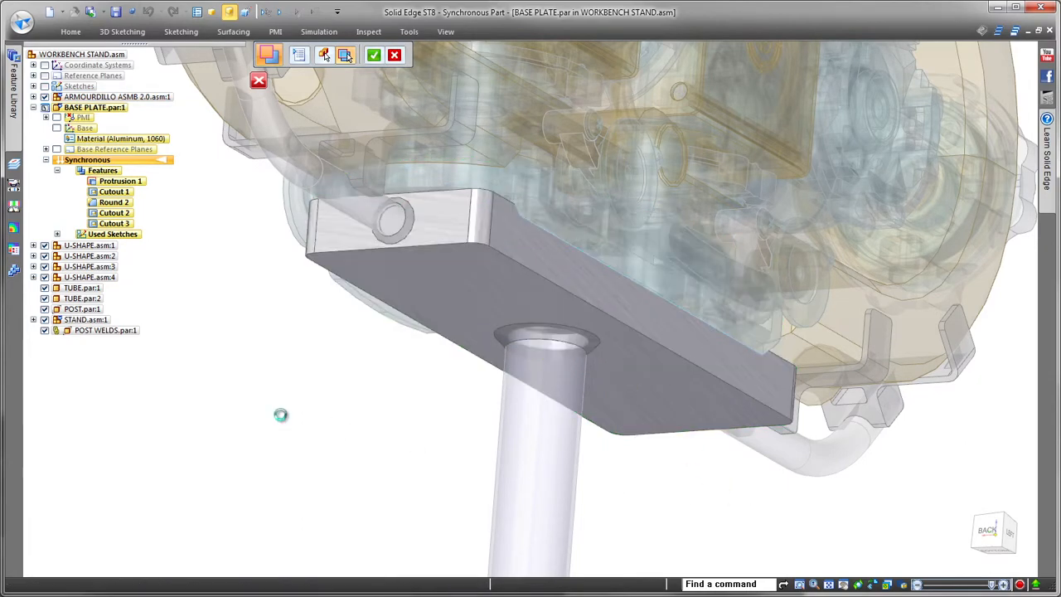
# Step: Hide ARMOURDILLO ASMB 2.0 to inspect the subtracted pockets on the base plate and leave the Boolean command
pyautogui.moveTo(280, 420)
pyautogui.mouseDown(button='middle')
pyautogui.moveTo(266, 403)
pyautogui.moveTo(272, 438)
pyautogui.mouseUp(button='middle')
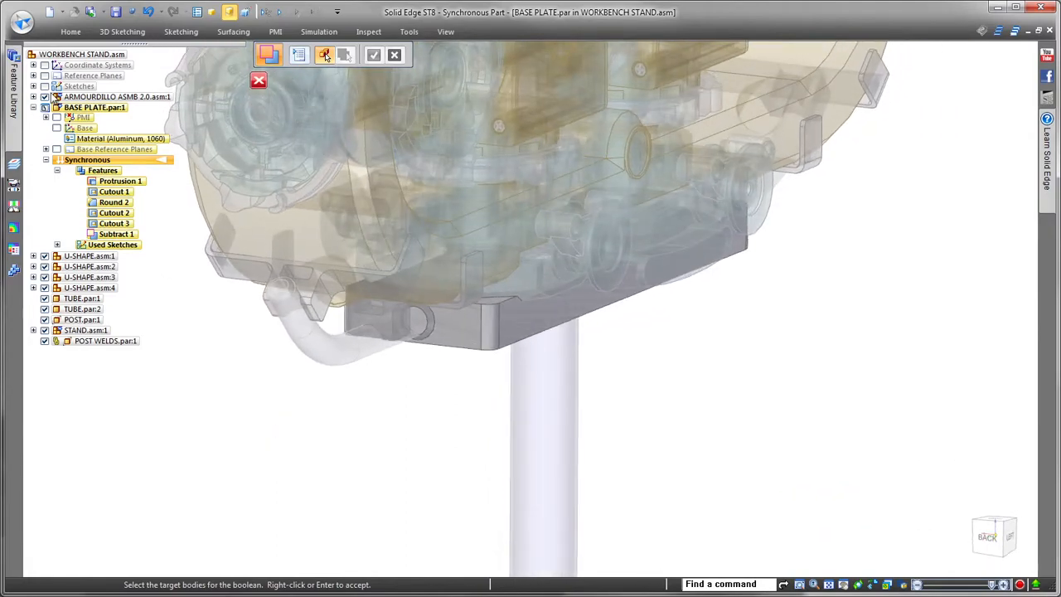
pyautogui.click(45, 97)
pyautogui.moveTo(860, 149); pyautogui.dragTo(633, 166, button='middle')
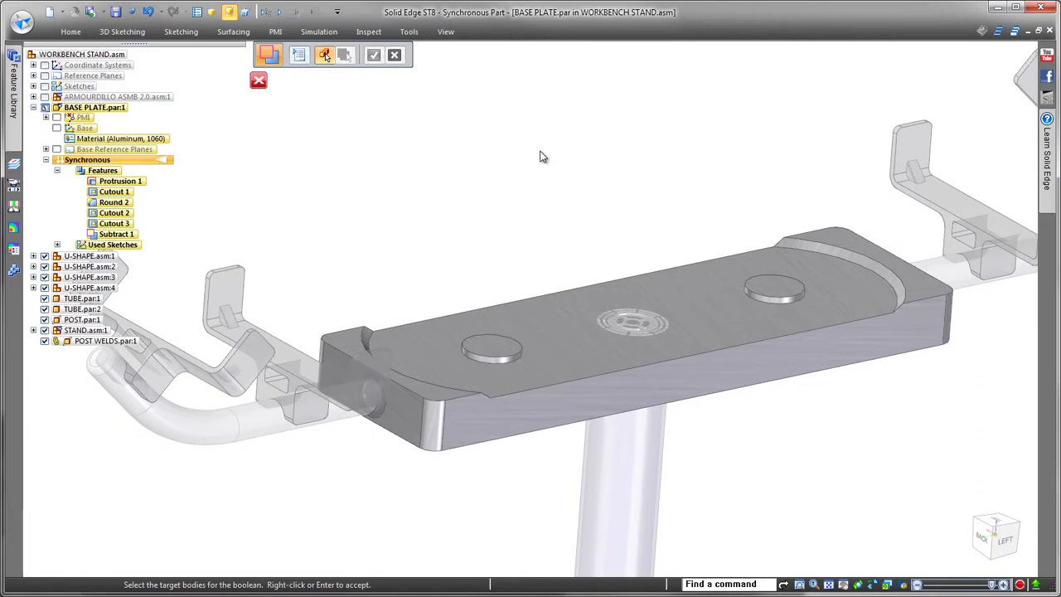
pyautogui.press('Escape')
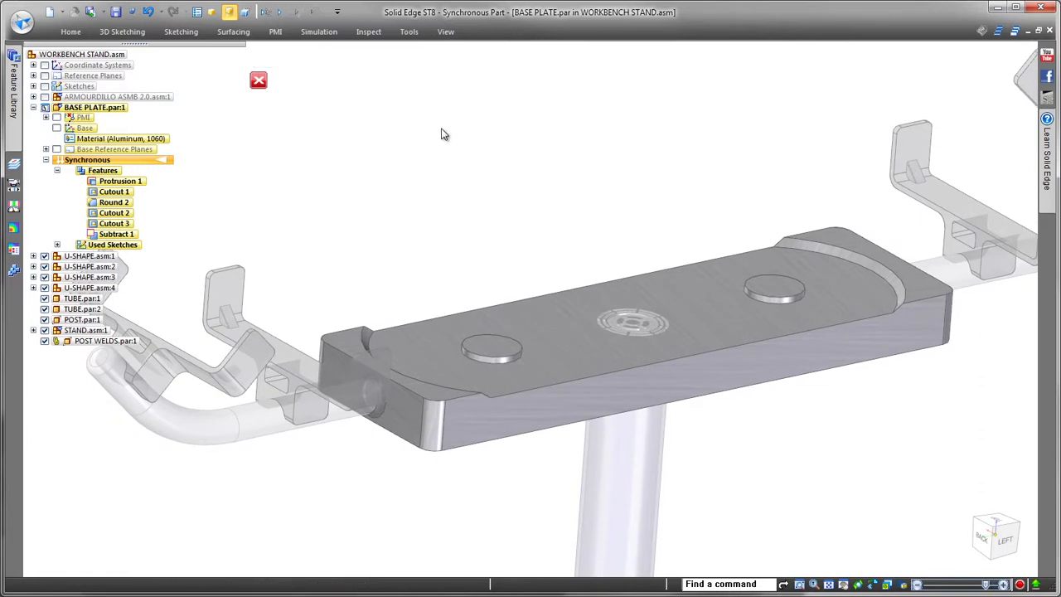
# Step: Cut the base plate's central channel from the assembly sketch chain, extending about 34 mm from the sketch, and hide the sketches and PMI
pyautogui.click(45, 87)
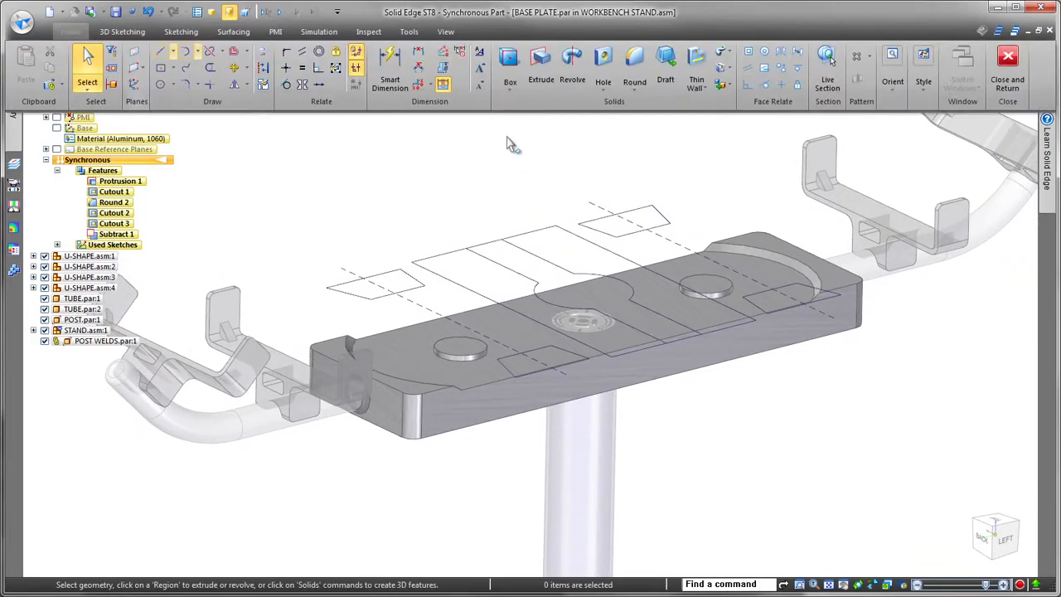
pyautogui.click(539, 61)
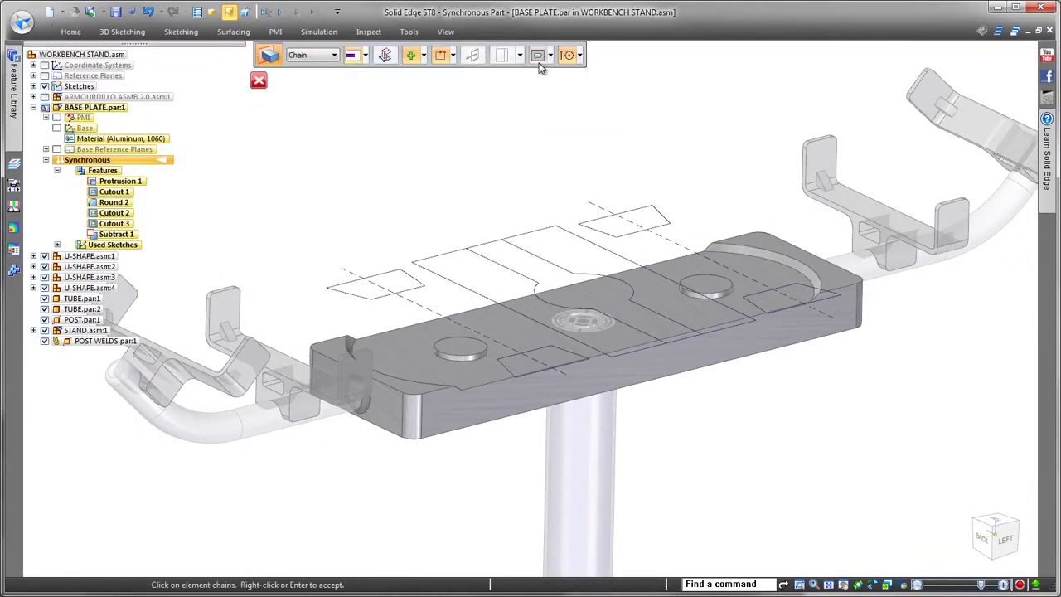
pyautogui.click(537, 260)
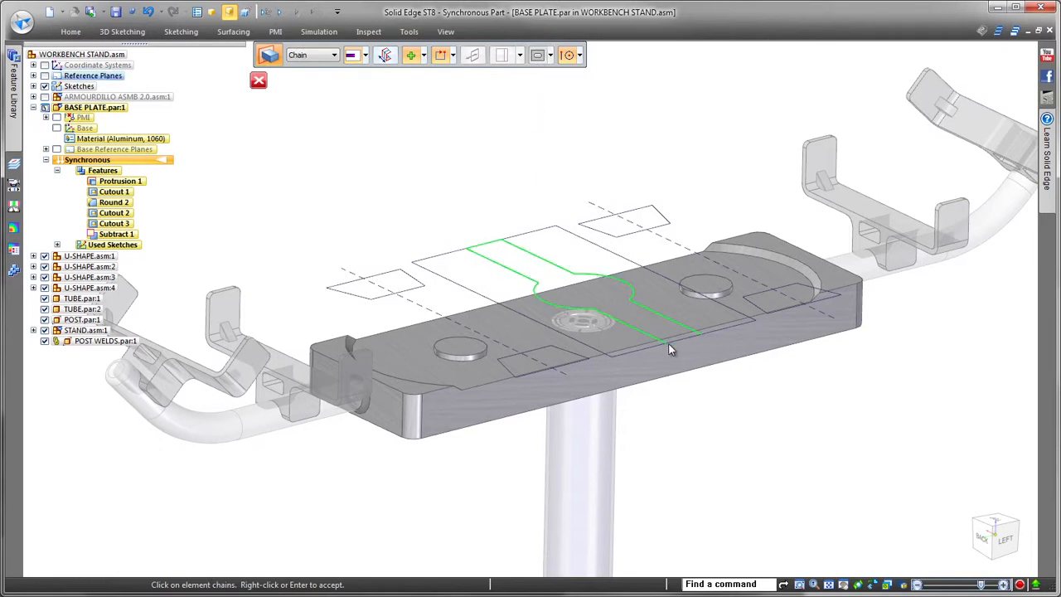
pyautogui.rightClick(735, 405)
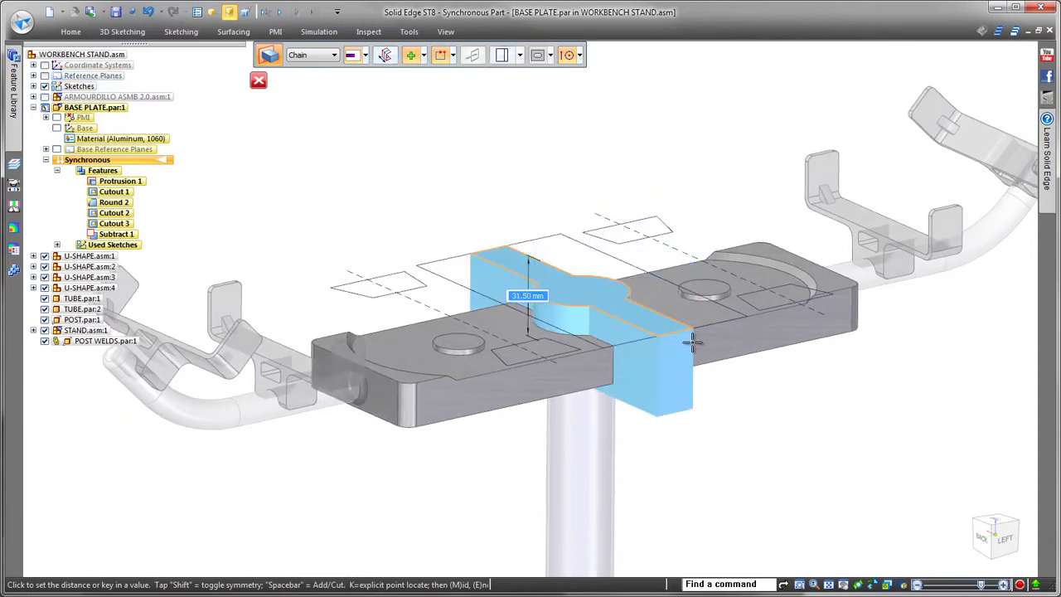
pyautogui.press('space')
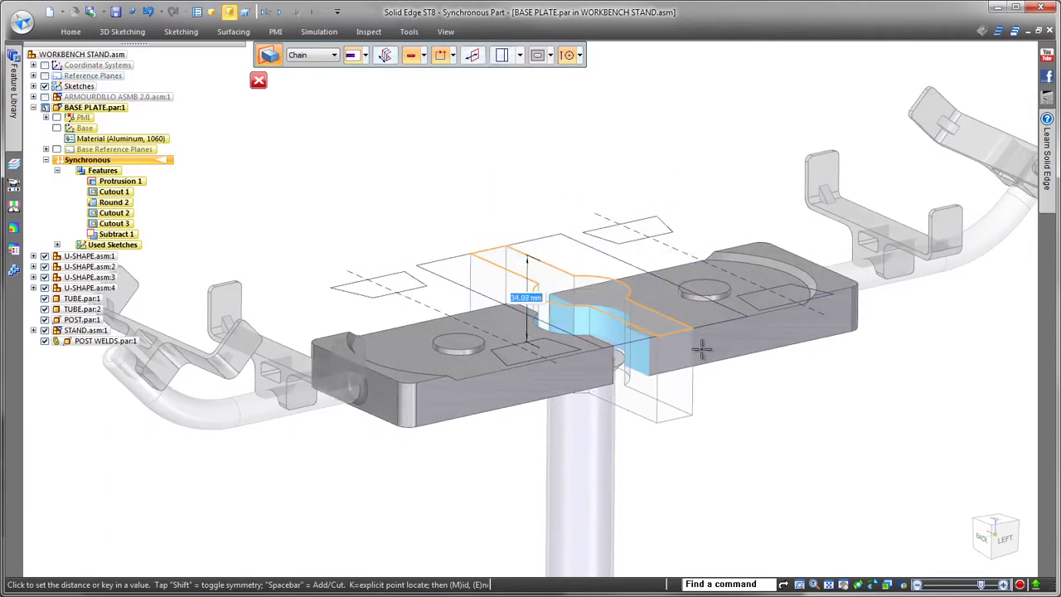
pyautogui.click(702, 349)
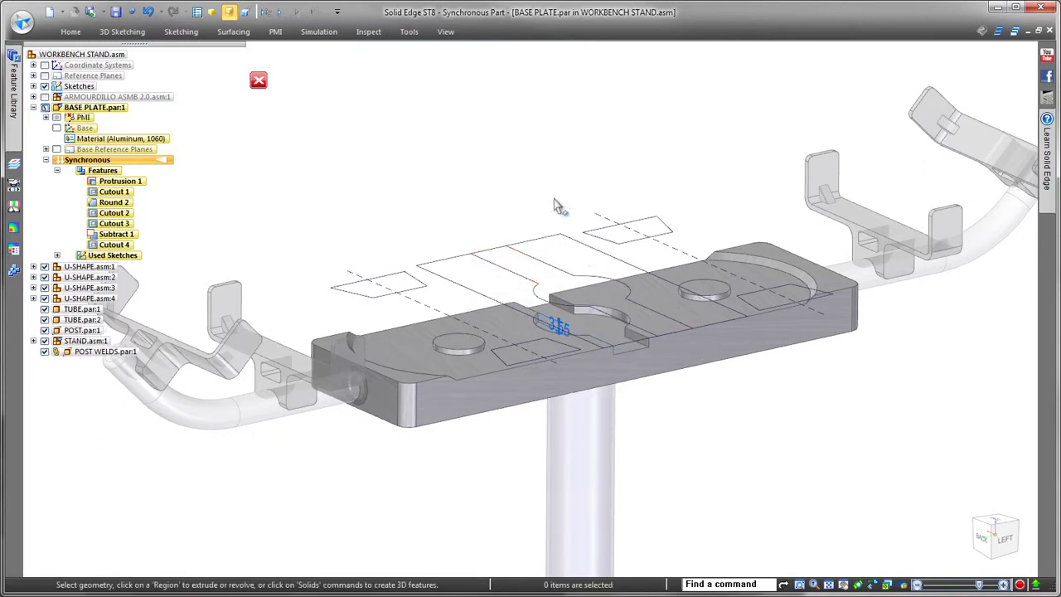
pyautogui.click(44, 86)
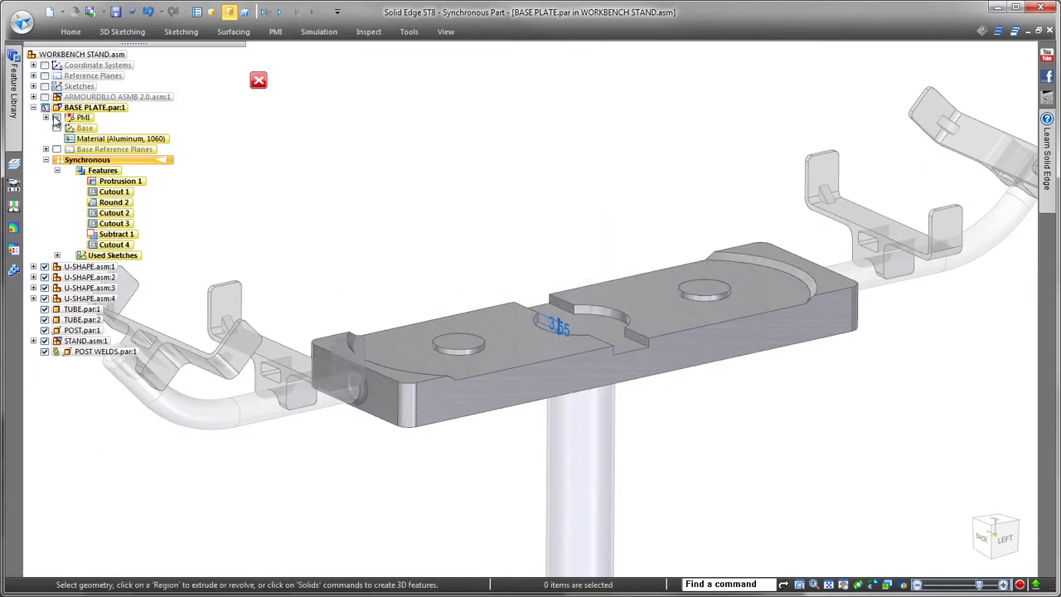
pyautogui.click(56, 117)
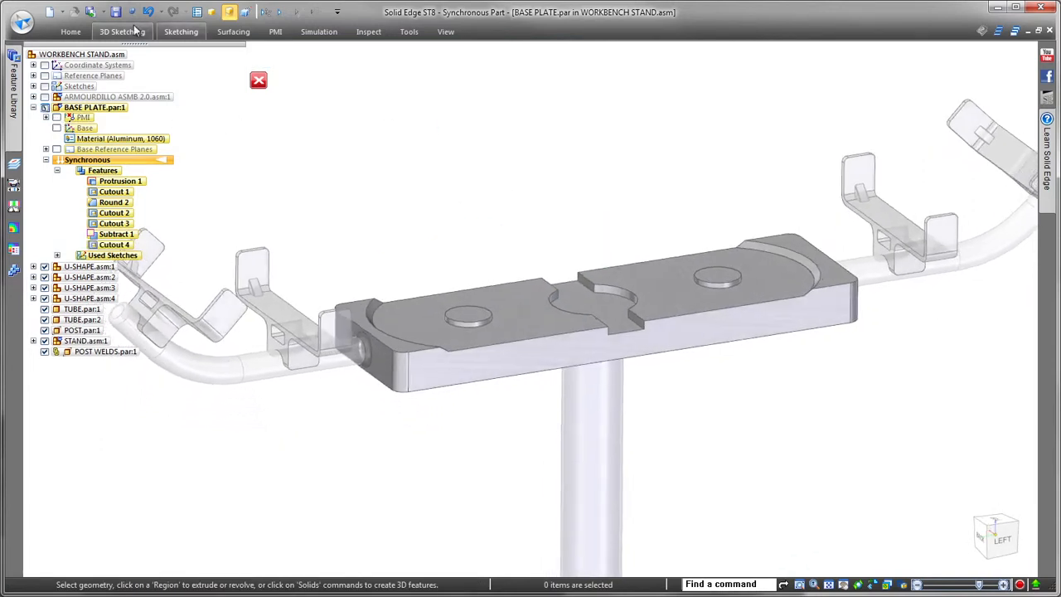
# Step: Round the edges of the base plate's central channel using face selection and return to the assembly
pyautogui.click(71, 32)
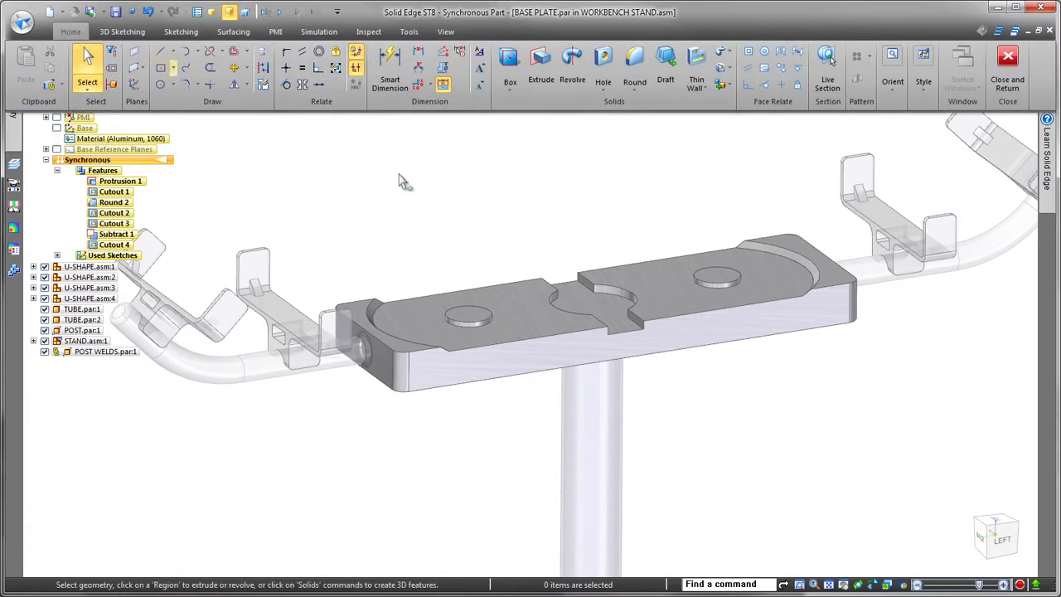
pyautogui.click(637, 68)
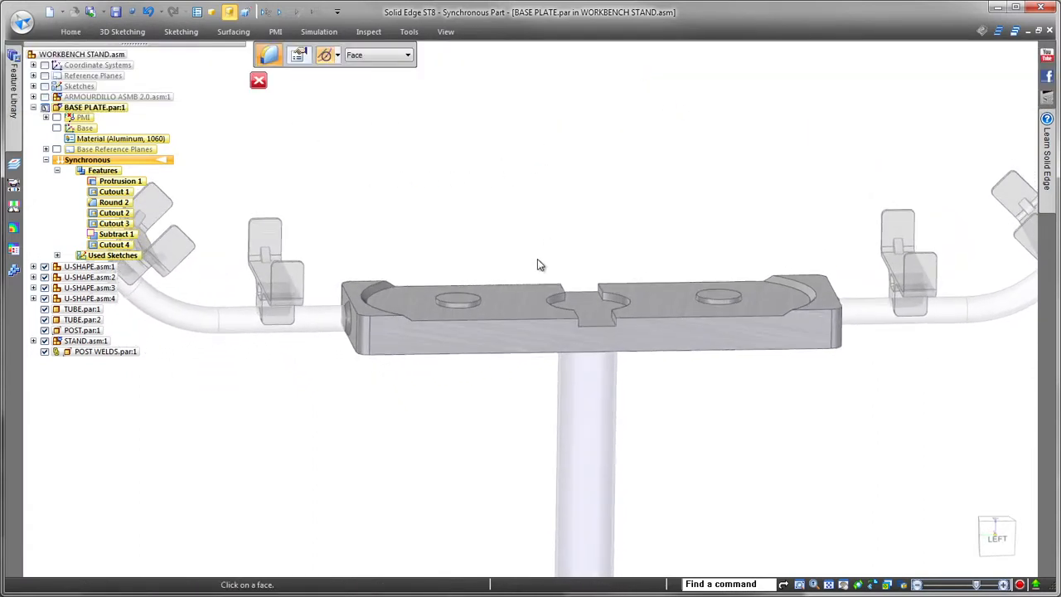
pyautogui.click(639, 315)
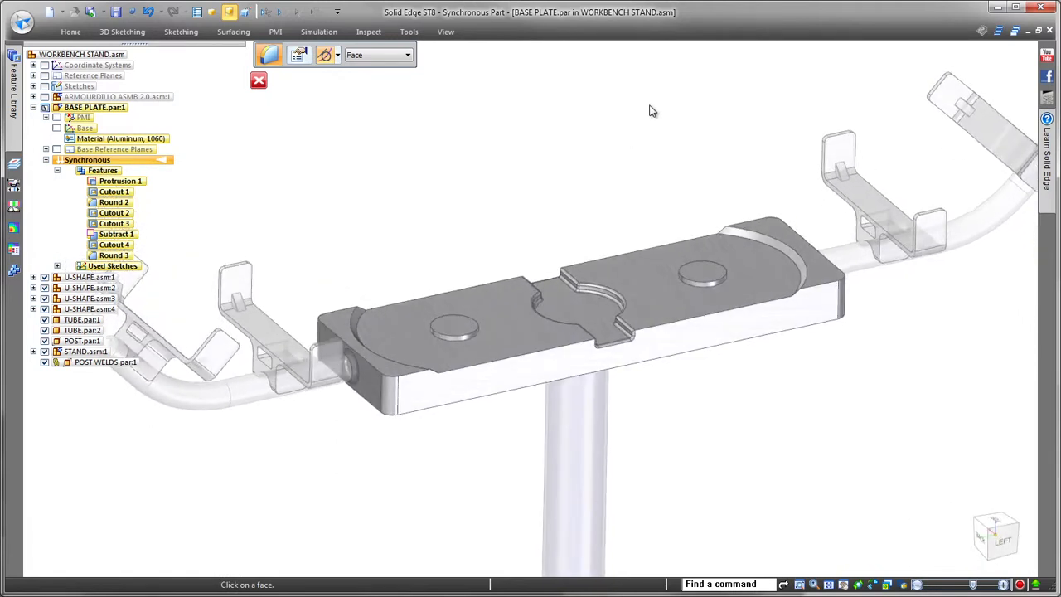
pyautogui.click(259, 82)
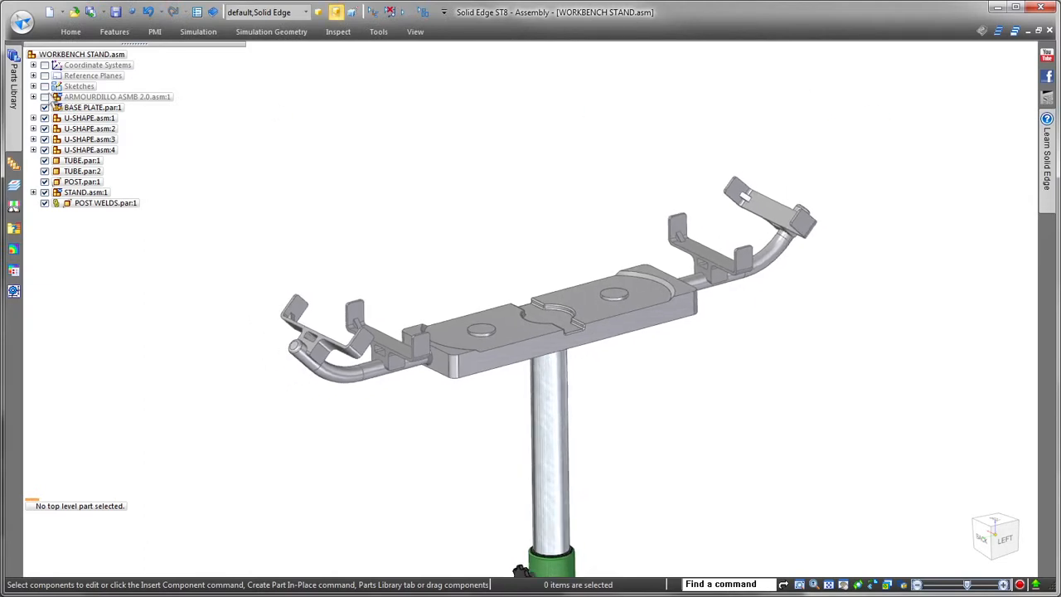
# Step: Show ARMOURDILLO ASMB 2.0 and switch the assembly to the Stand display configuration
pyautogui.click(45, 97)
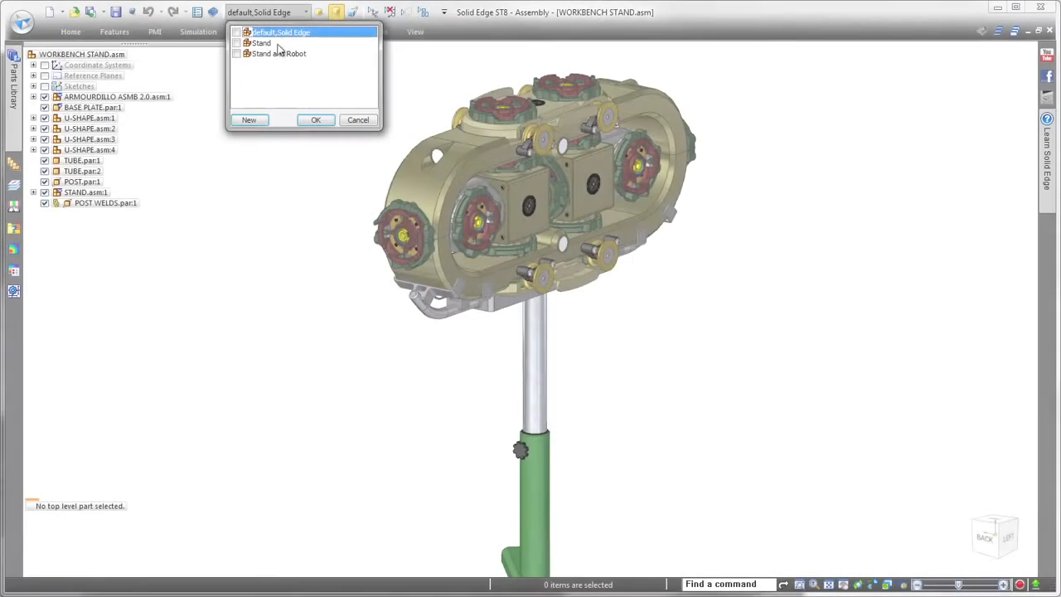
pyautogui.click(316, 120)
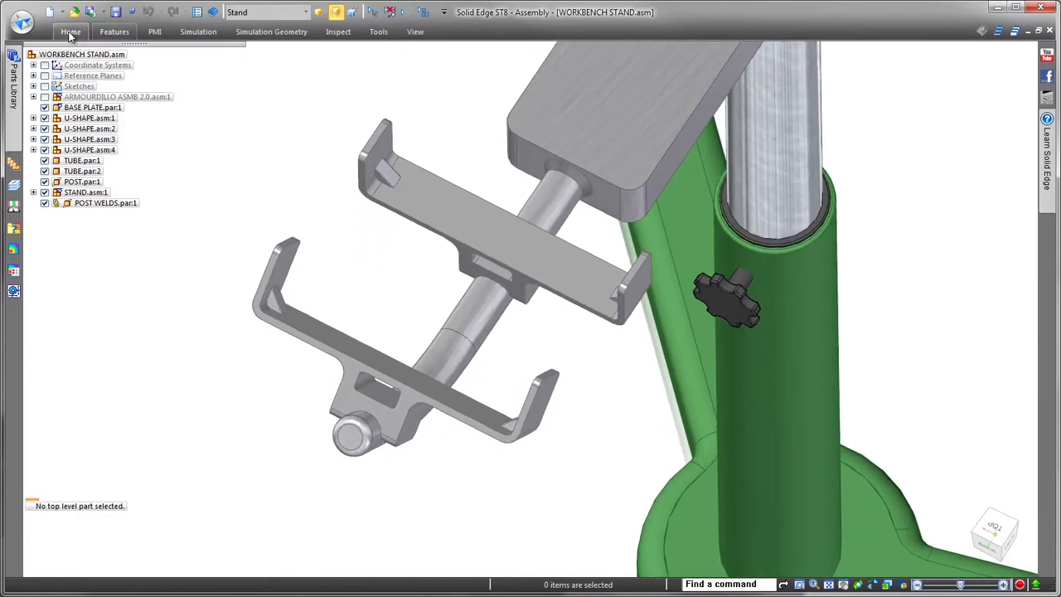
# Step: Create an in-place part from the ISO WELD BEADS Part.par template, saved as FIXTURE WELDS in the WELD FIXTURE folder
pyautogui.click(70, 31)
pyautogui.click(299, 73)
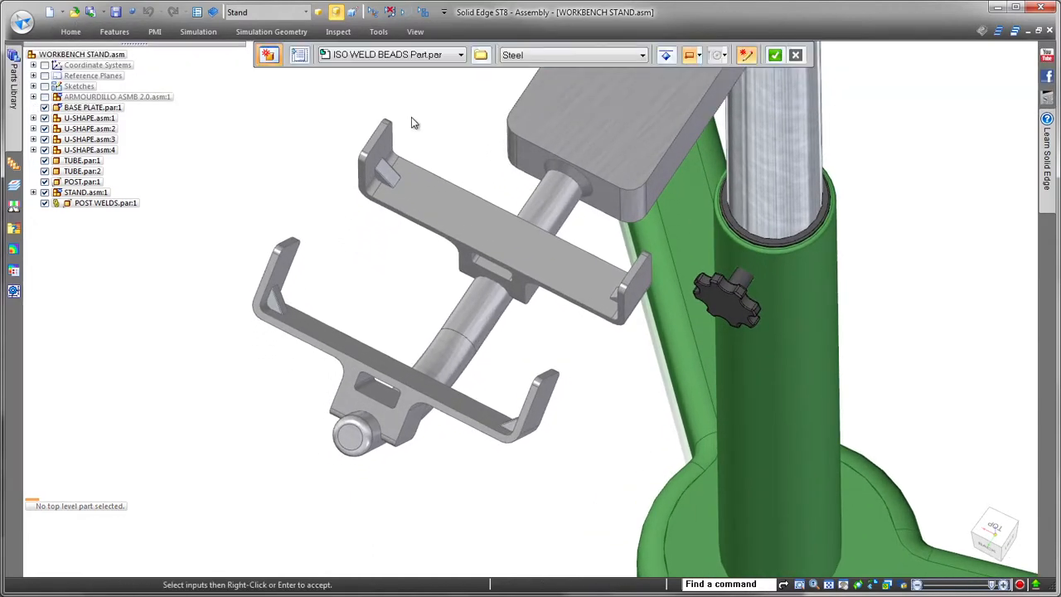
pyautogui.click(481, 55)
pyautogui.doubleClick(487, 225)
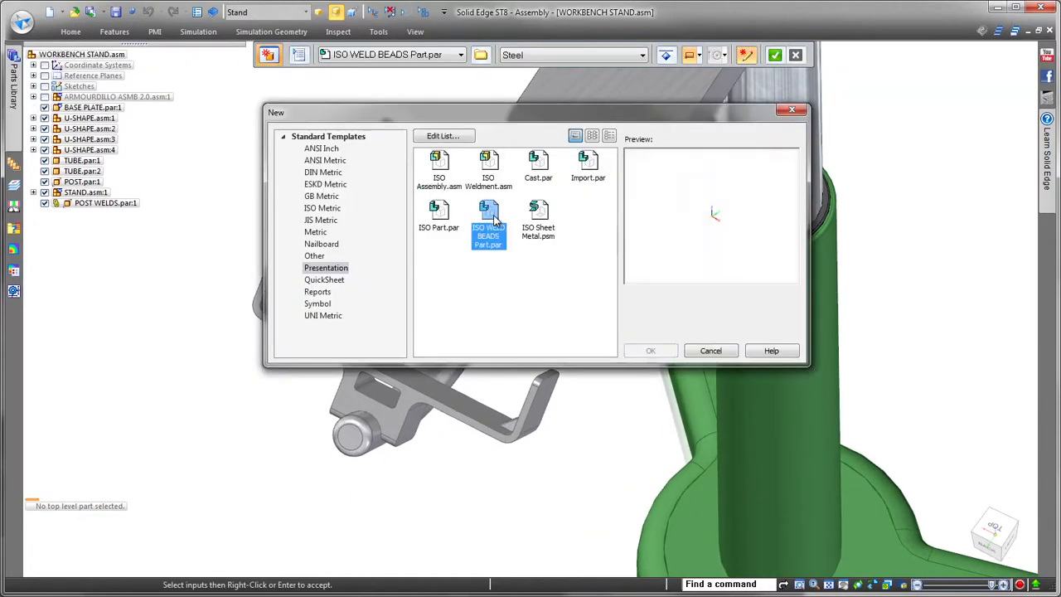
pyautogui.click(774, 56)
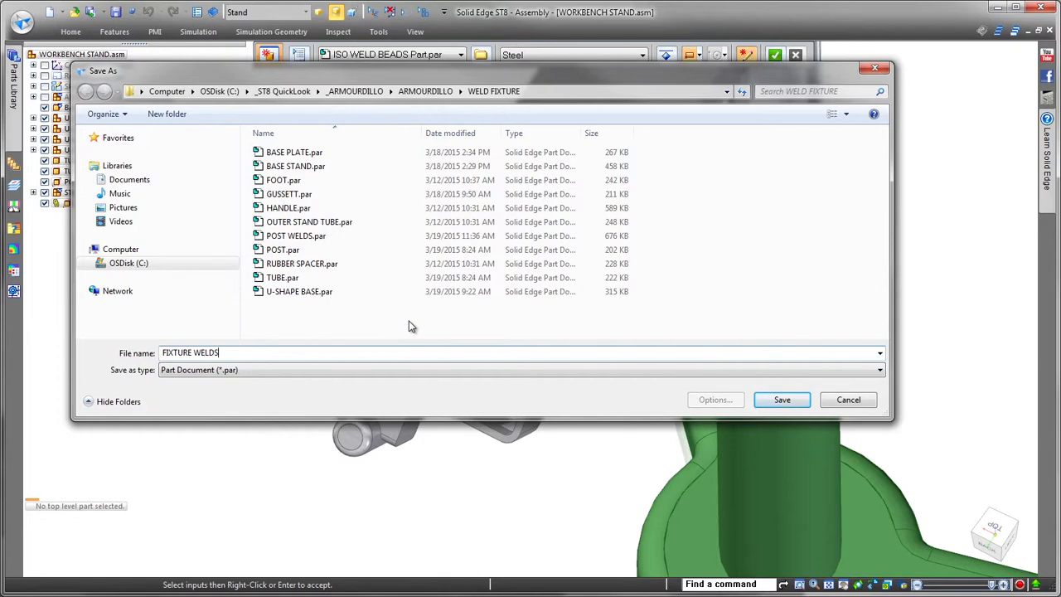
pyautogui.click(758, 398)
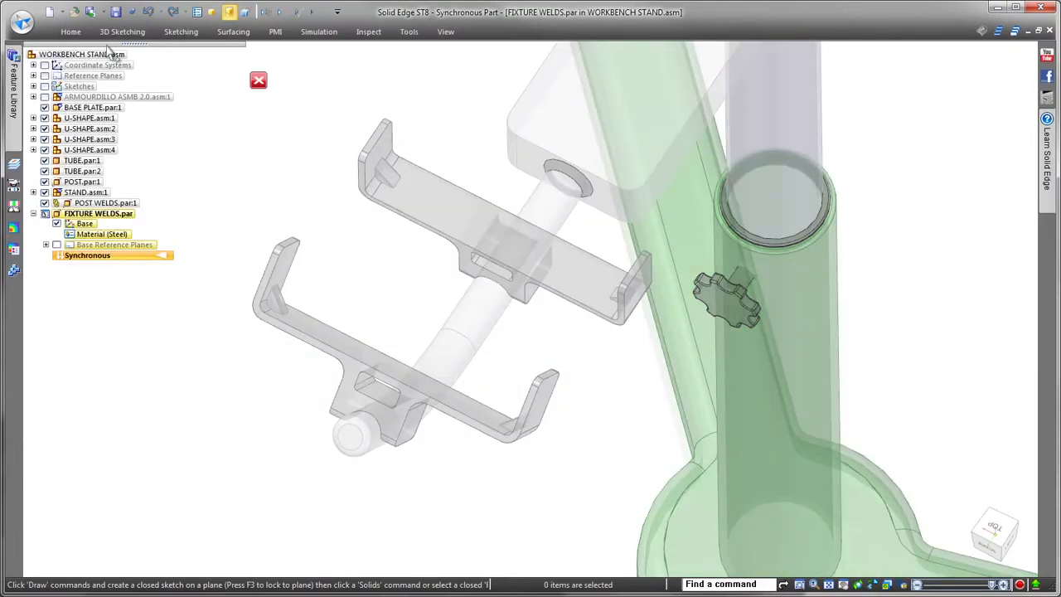
pyautogui.click(77, 32)
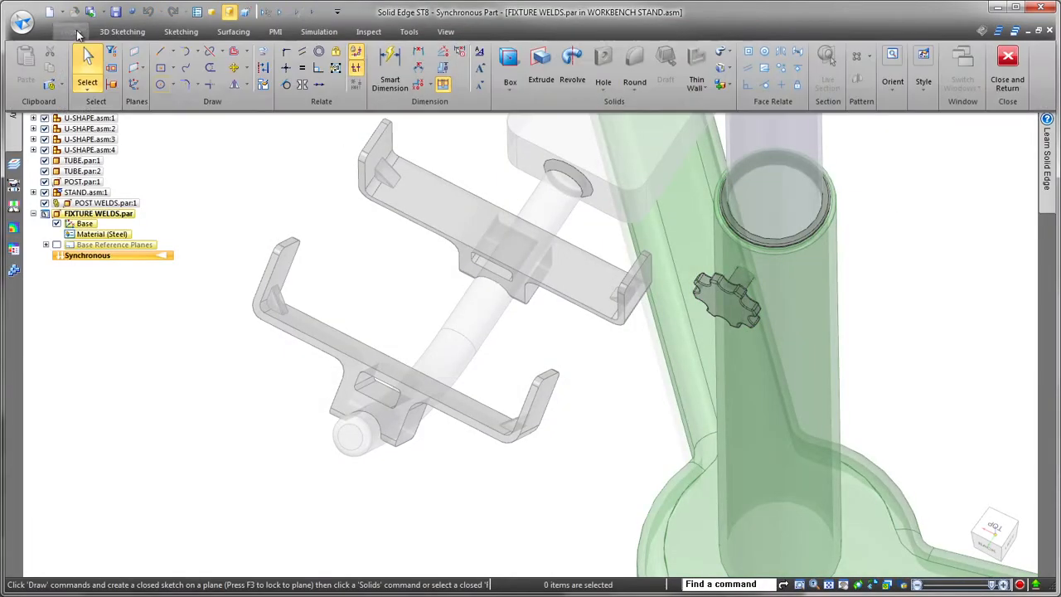
# Step: Create a fillet weld with 3 mm base thickness between the tube and the outer U-shape bracket's front face
pyautogui.click(723, 51)
pyautogui.click(756, 151)
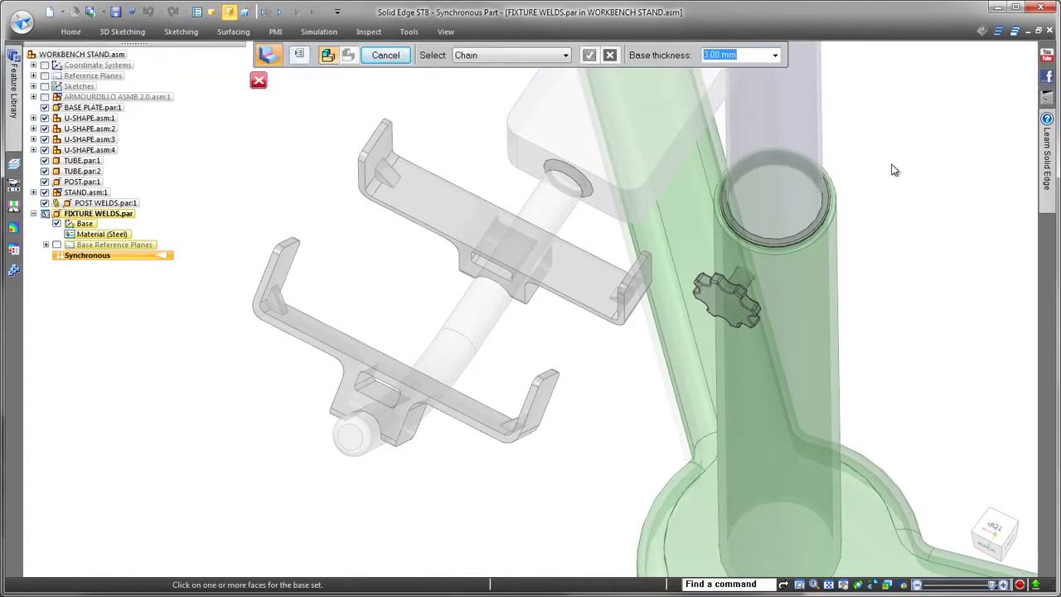
pyautogui.click(376, 445)
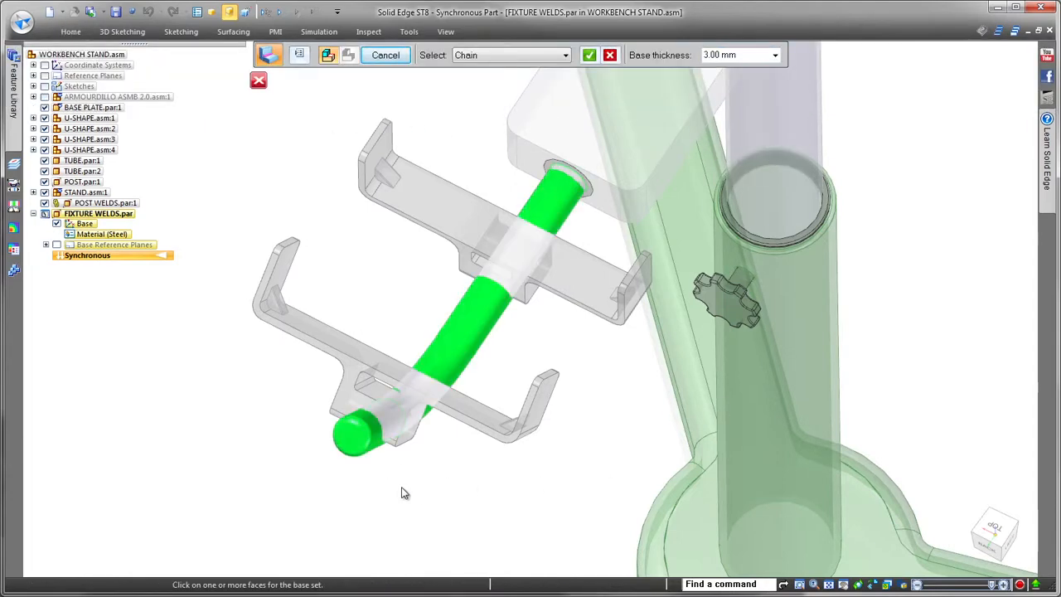
pyautogui.rightClick(410, 493)
pyautogui.click(347, 396)
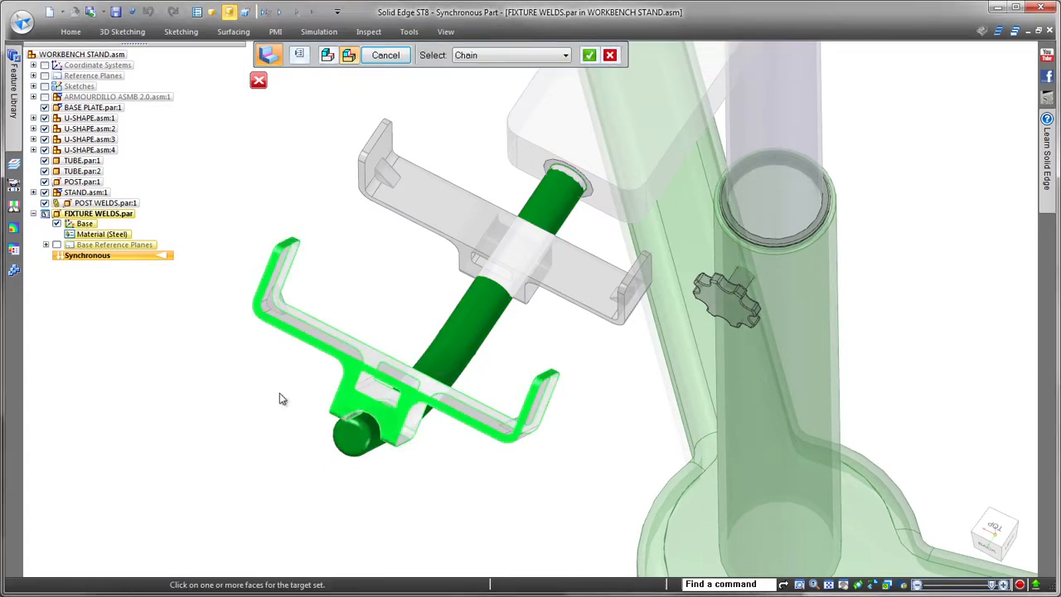
pyautogui.rightClick(224, 393)
pyautogui.rightClick(223, 392)
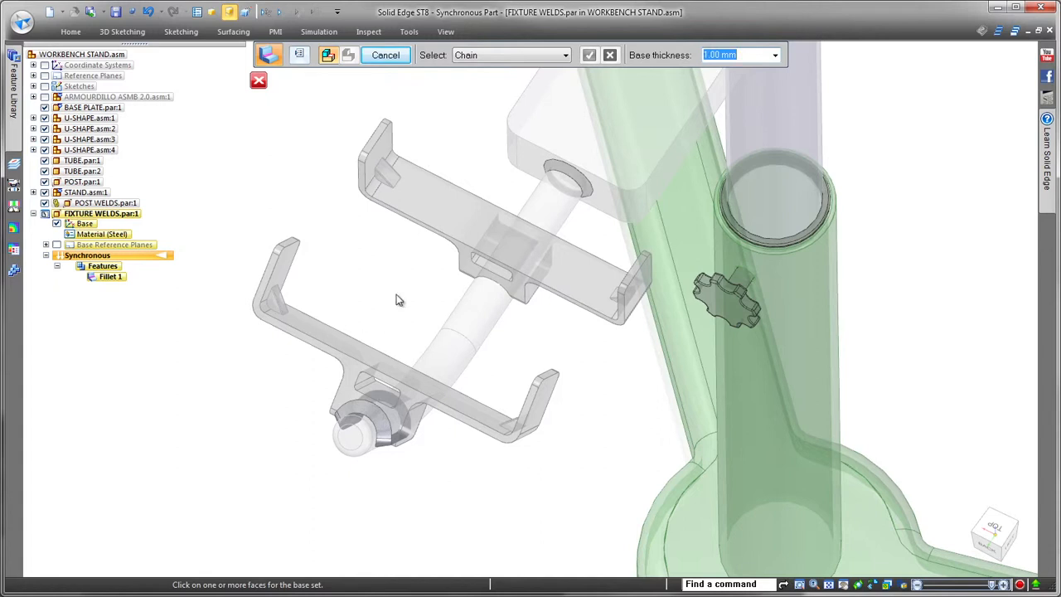
# Step: Create fillet welds with 1 mm base thickness between the U-shape bracket's inner face and its two corner gussets
pyautogui.click(351, 347)
pyautogui.rightClick(344, 274)
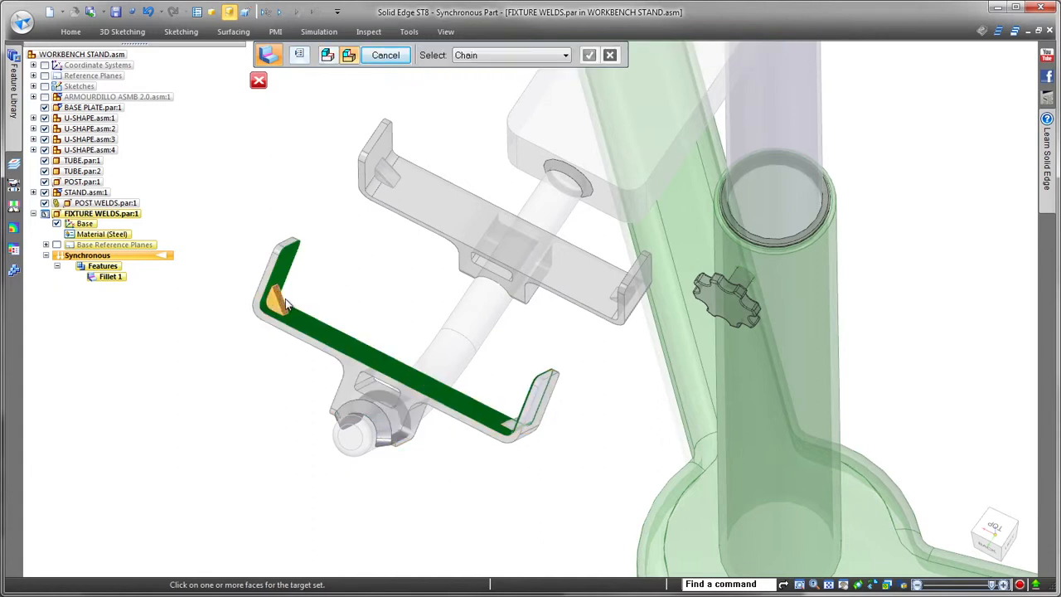
pyautogui.rightClick(513, 422)
pyautogui.click(574, 437)
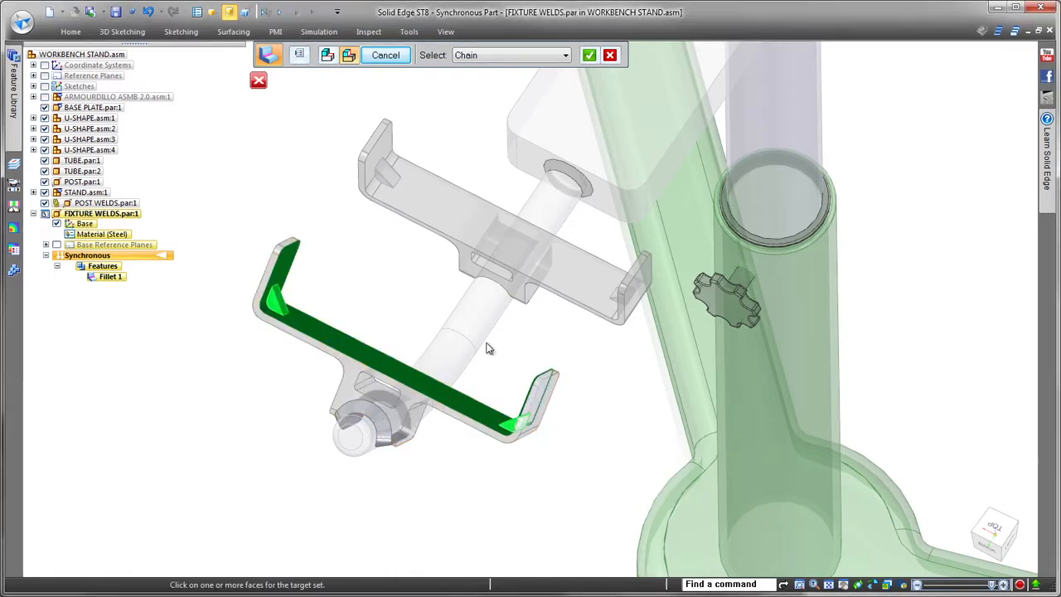
pyautogui.rightClick(367, 262)
pyautogui.rightClick(367, 261)
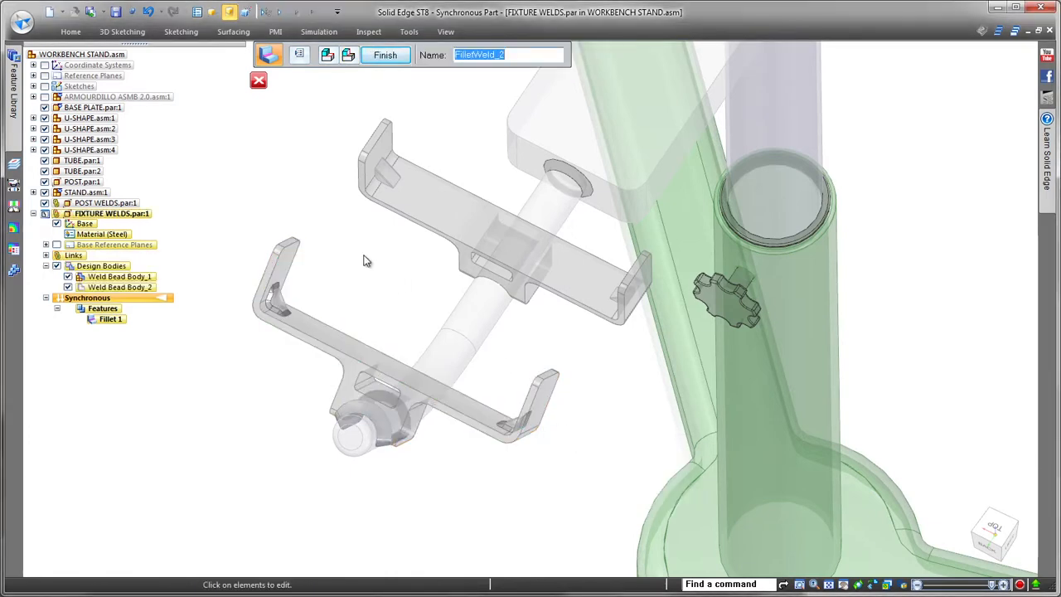
pyautogui.rightClick(368, 261)
# Step: Save the fixture weld part and return to the WORKBENCH STAND assembly
pyautogui.press('Escape')
pyautogui.moveTo(365, 256); pyautogui.dragTo(312, 184, button='middle')
pyautogui.click(116, 11)
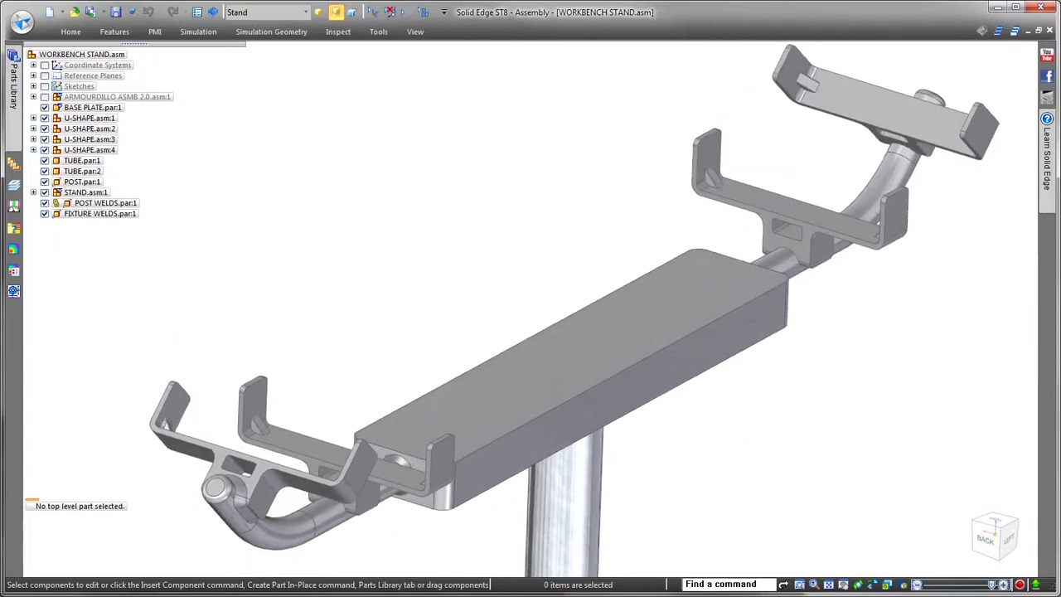
# Step: Duplicate FIXTURE WELDS onto all matching U-SHAPE occurrences, using the welded U-shape as the reference component
pyautogui.click(108, 214)
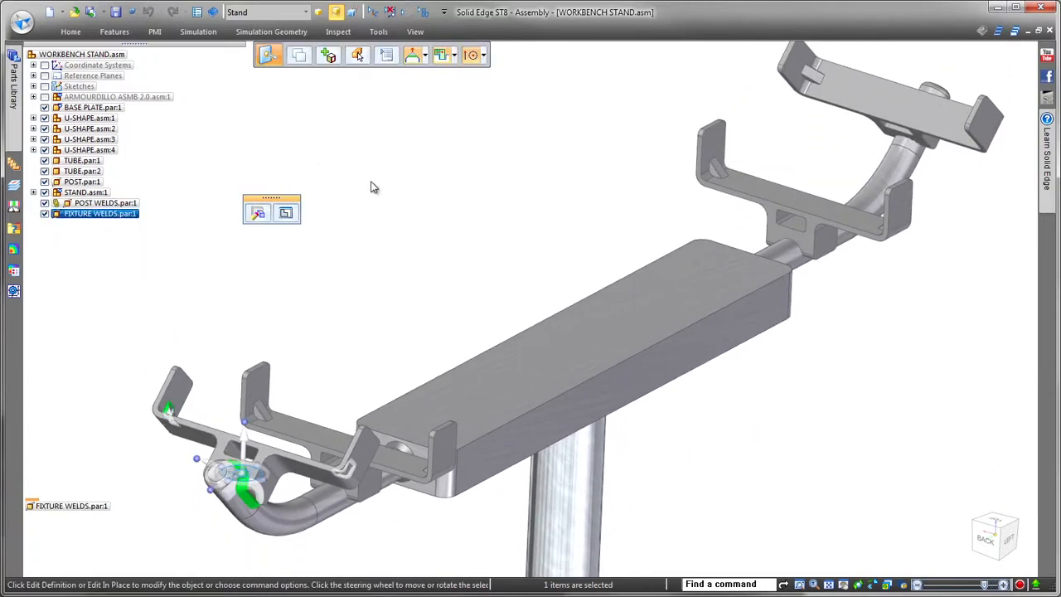
pyautogui.click(70, 32)
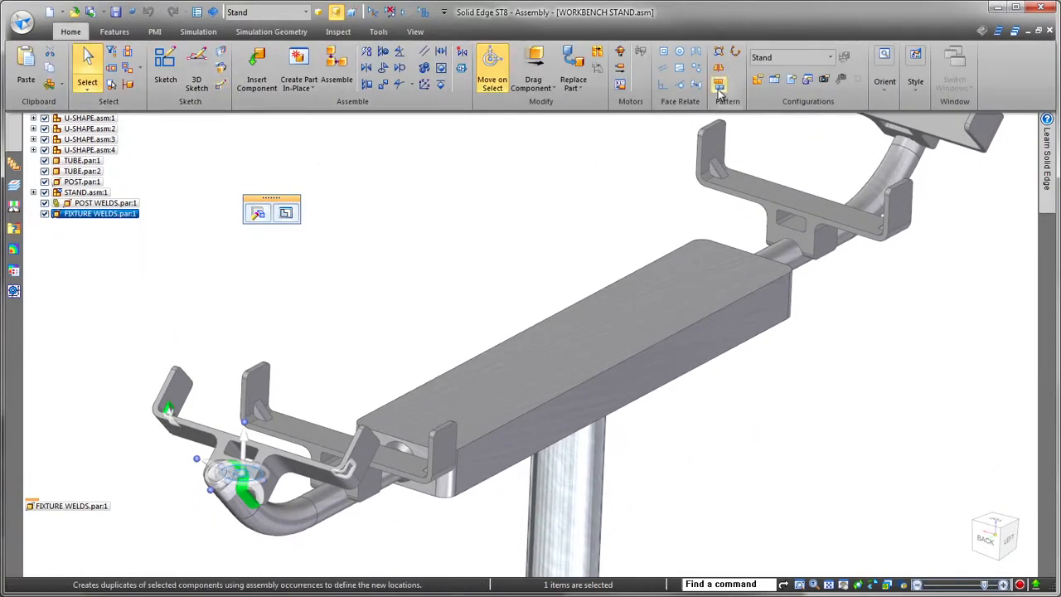
pyautogui.click(719, 84)
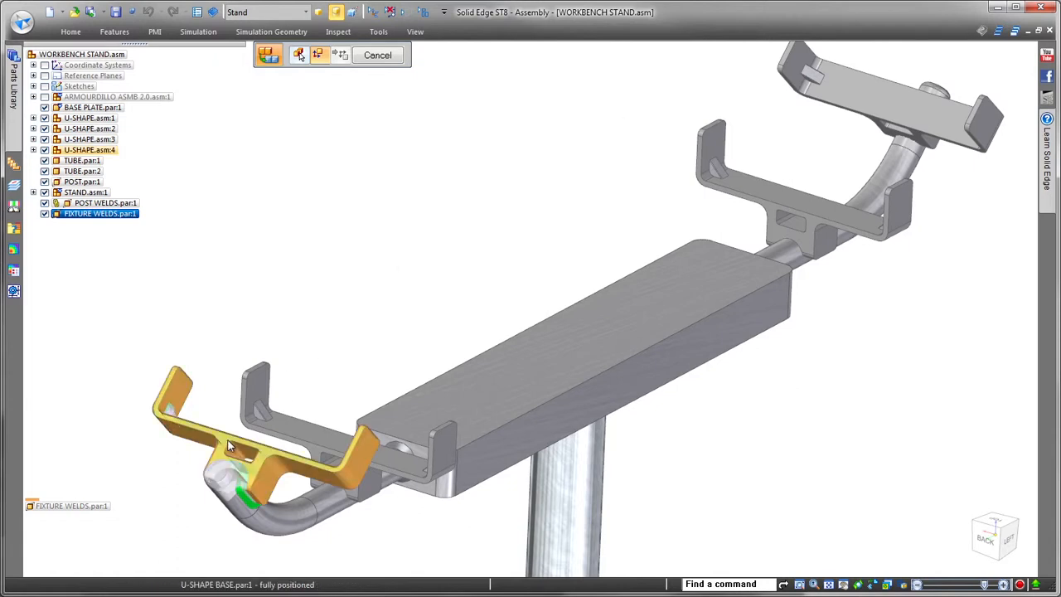
pyautogui.click(274, 439)
pyautogui.click(422, 55)
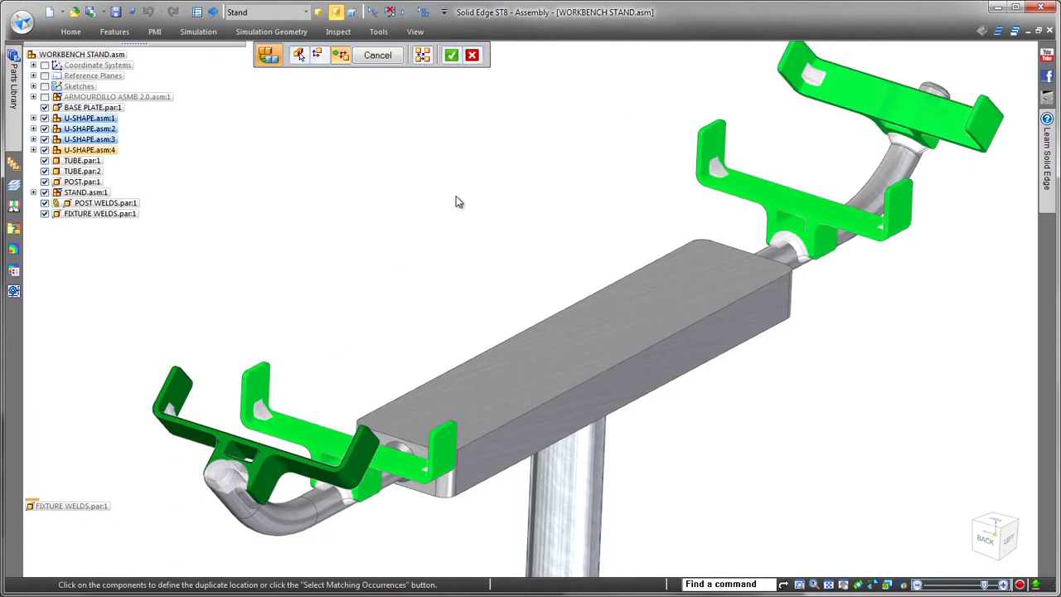
pyautogui.rightClick(456, 201)
pyautogui.rightClick(456, 201)
pyautogui.press('Escape')
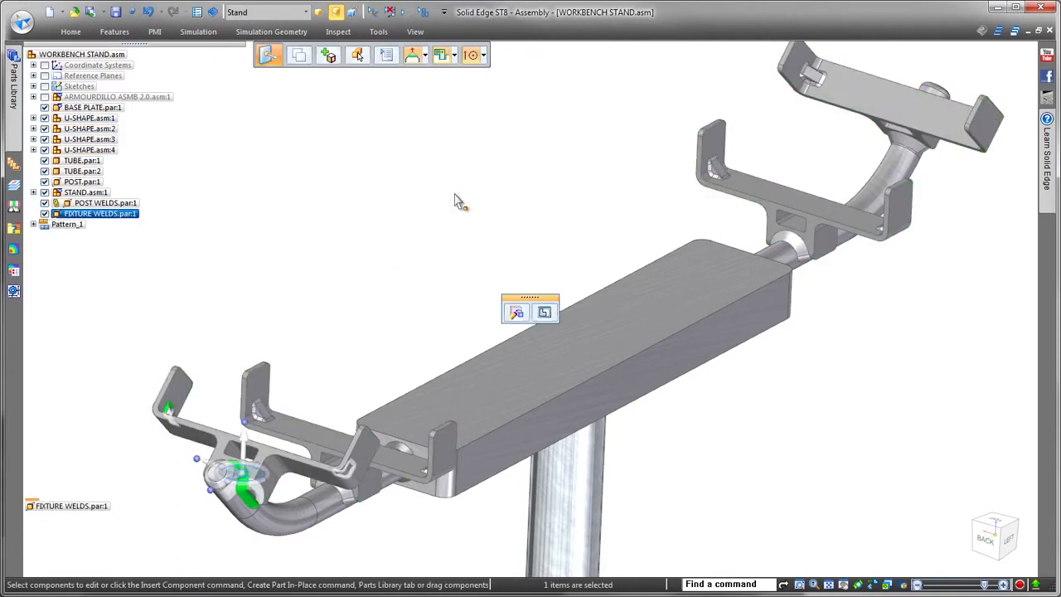
pyautogui.click(456, 194)
# Step: Create a drawing of the active assembly and place an upright end view of the stand on the left side of the sheet
pyautogui.scroll(-3, 456, 189)
pyautogui.moveTo(456, 188); pyautogui.dragTo(467, 150, button='middle')
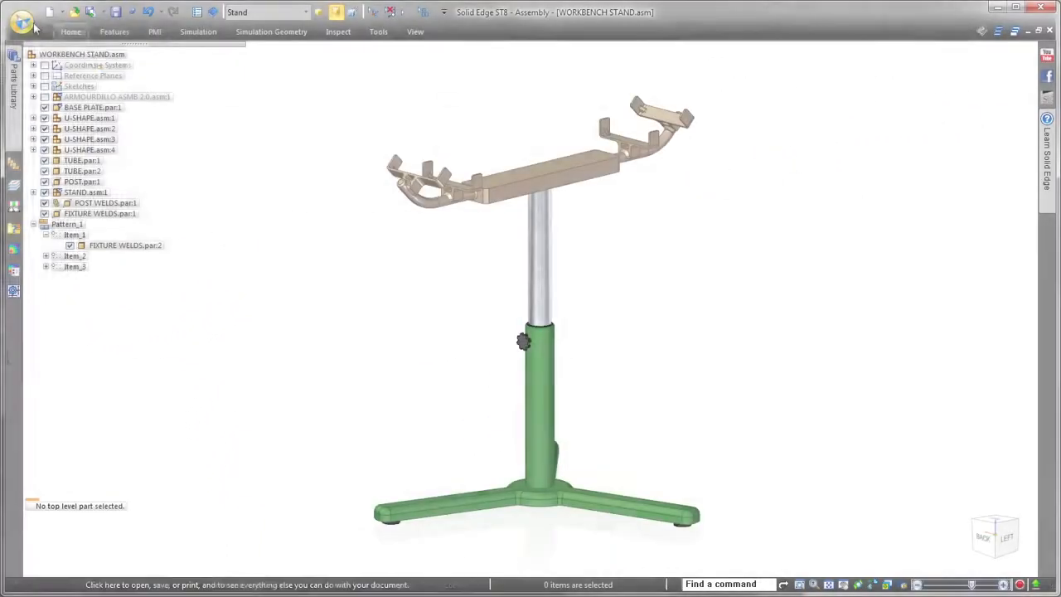
pyautogui.click(22, 22)
pyautogui.moveTo(59, 60)
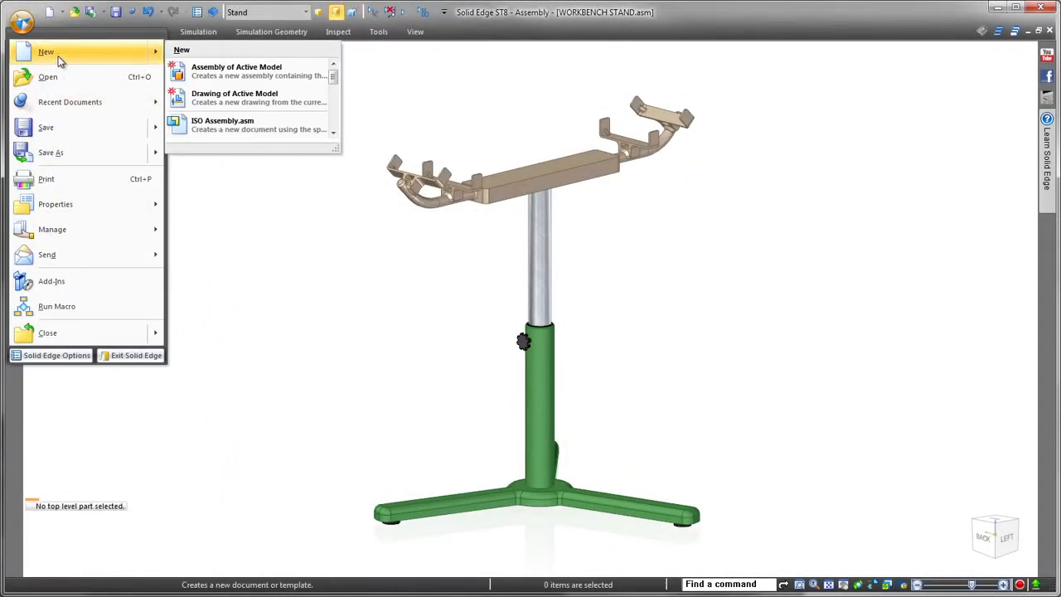
pyautogui.click(234, 97)
pyautogui.click(518, 329)
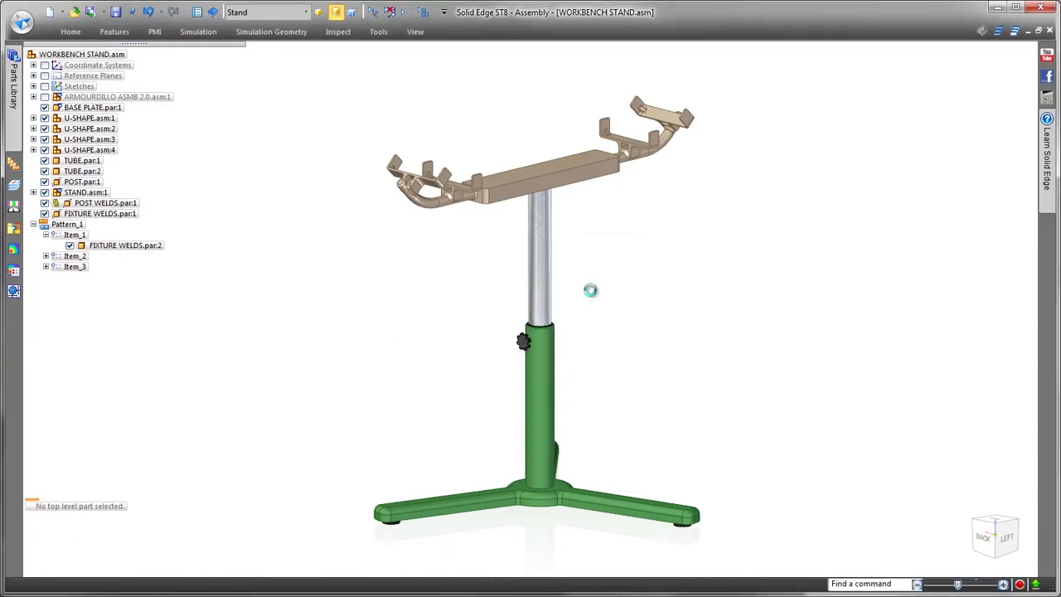
pyautogui.click(628, 58)
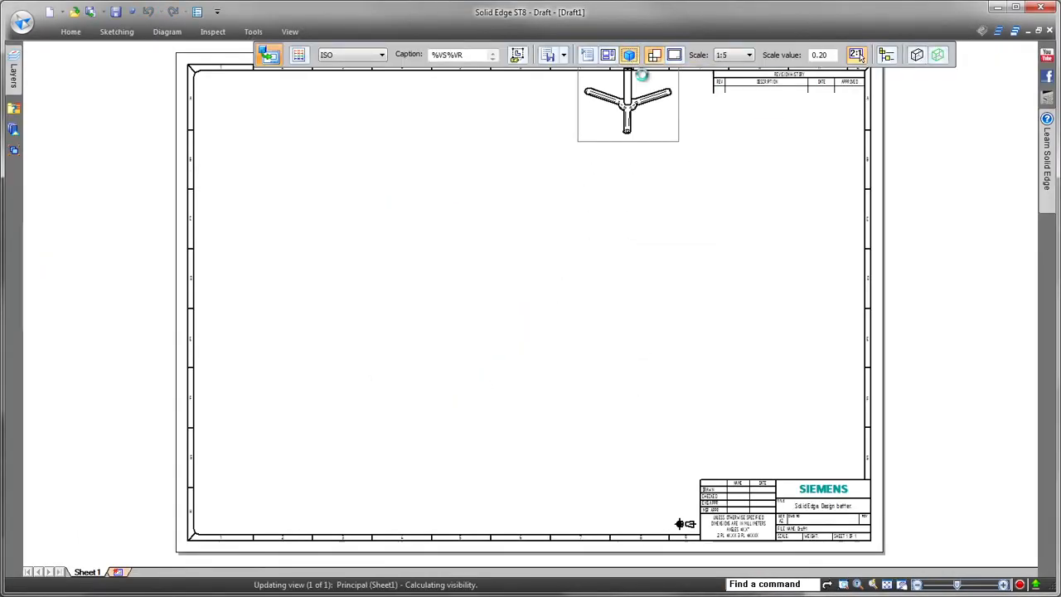
pyautogui.click(338, 291)
# Step: Draw a vertical cutting plane line through the centre of the stand view, spanning the fixture and the top of the post
pyautogui.rightClick(607, 261)
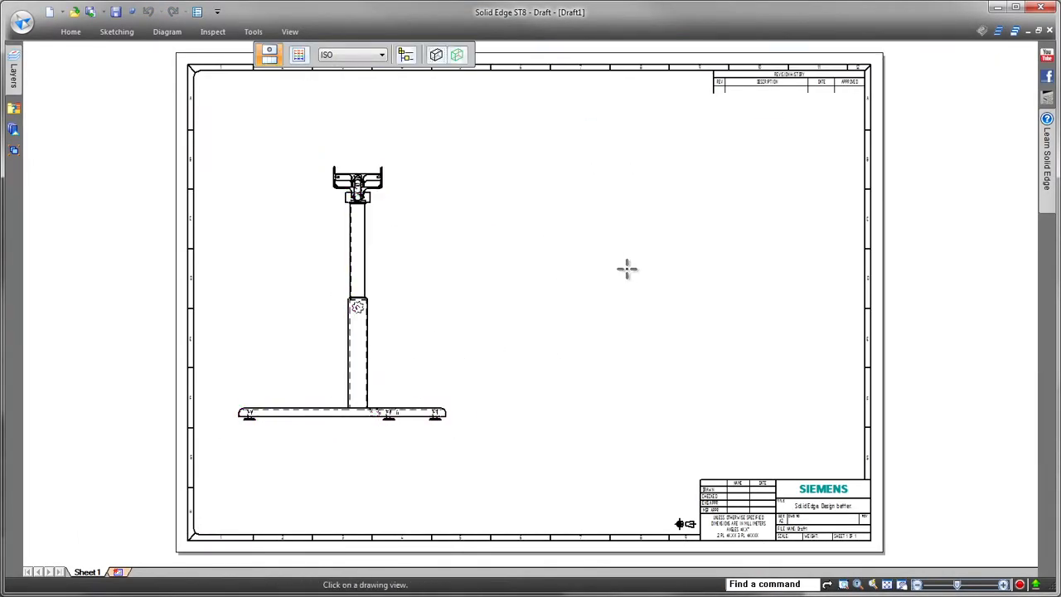
pyautogui.moveTo(627, 268); pyautogui.dragTo(572, 255, button='right')
pyautogui.click(358, 232)
pyautogui.scroll(3, 336, 253)
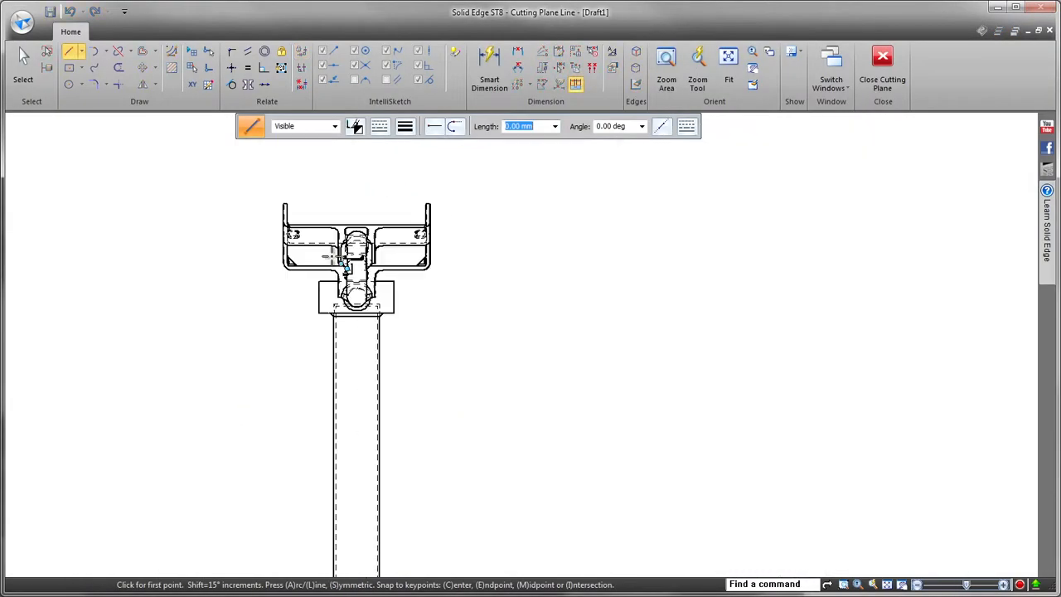
pyautogui.click(358, 344)
pyautogui.click(357, 174)
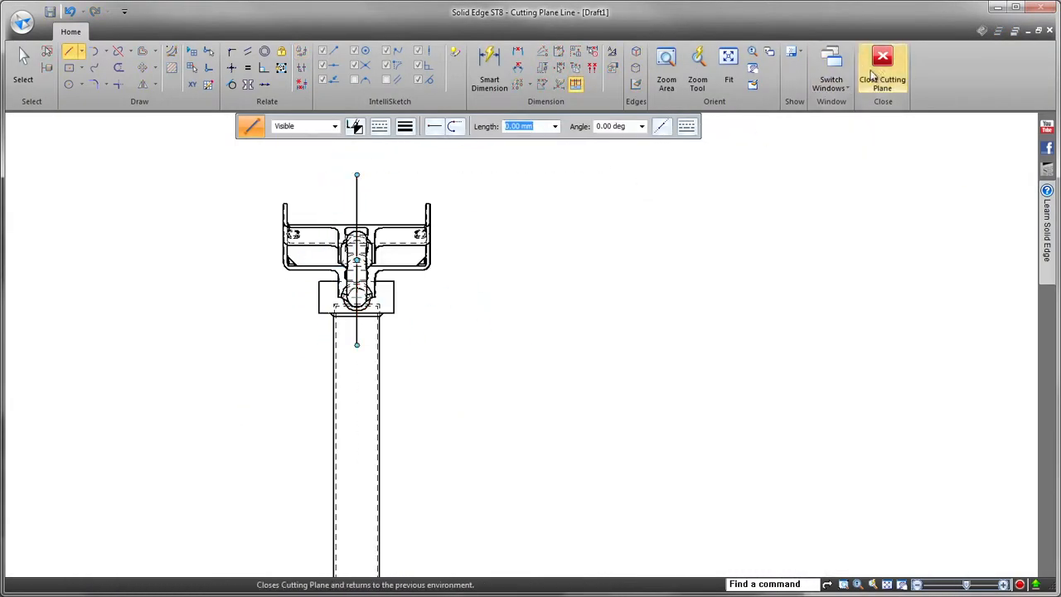
pyautogui.click(883, 64)
# Step: Create a section view from cutting plane A-A and place it to the right of the stand view
pyautogui.rightClick(621, 171)
pyautogui.click(623, 224)
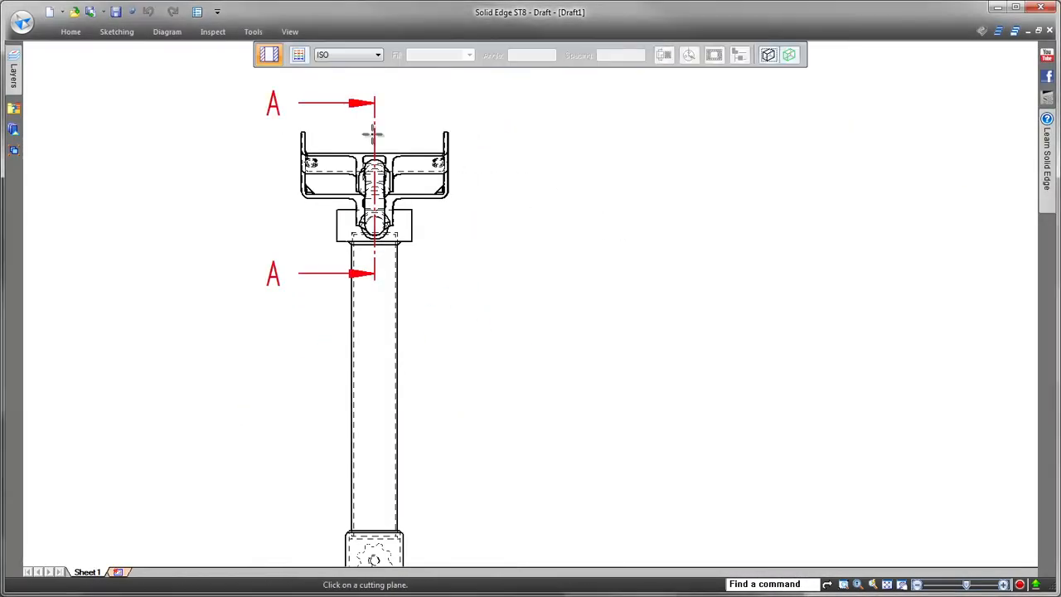
pyautogui.click(375, 136)
pyautogui.click(919, 138)
pyautogui.scroll(-3, 920, 138)
pyautogui.moveTo(919, 139); pyautogui.dragTo(539, 142, button='middle')
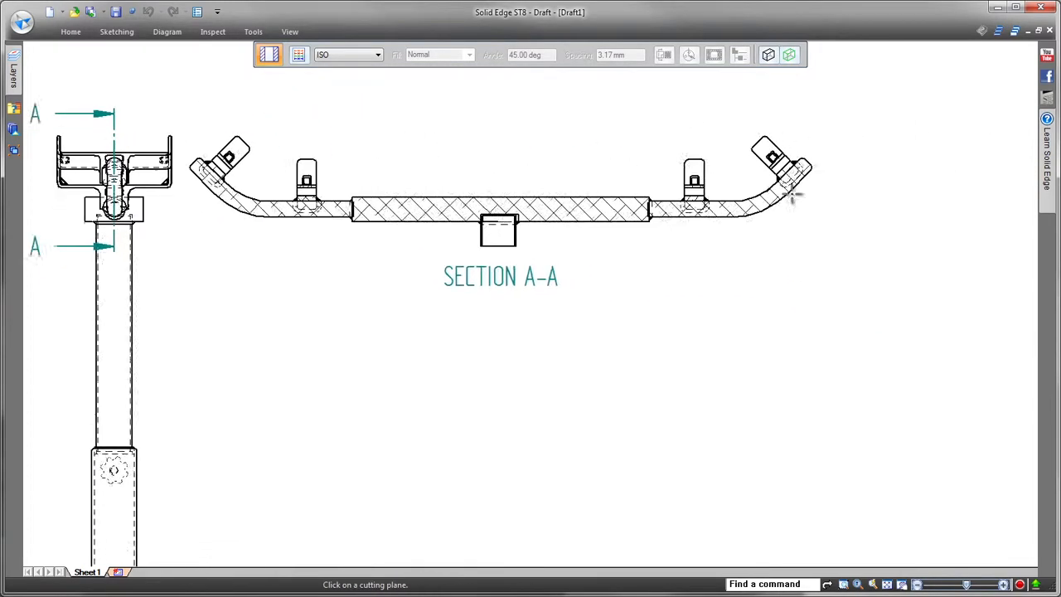
# Step: Create a circular detail view around the right inner U-shape's tube joint and place it below section A-A
pyautogui.rightClick(814, 235)
pyautogui.click(789, 259)
pyautogui.click(672, 187)
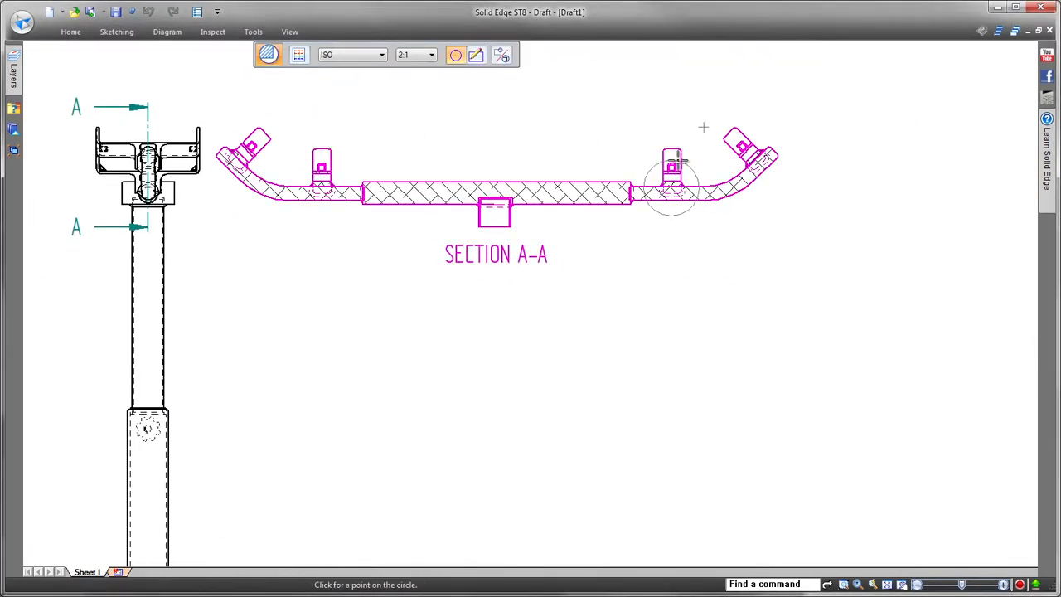
pyautogui.click(689, 164)
pyautogui.click(703, 127)
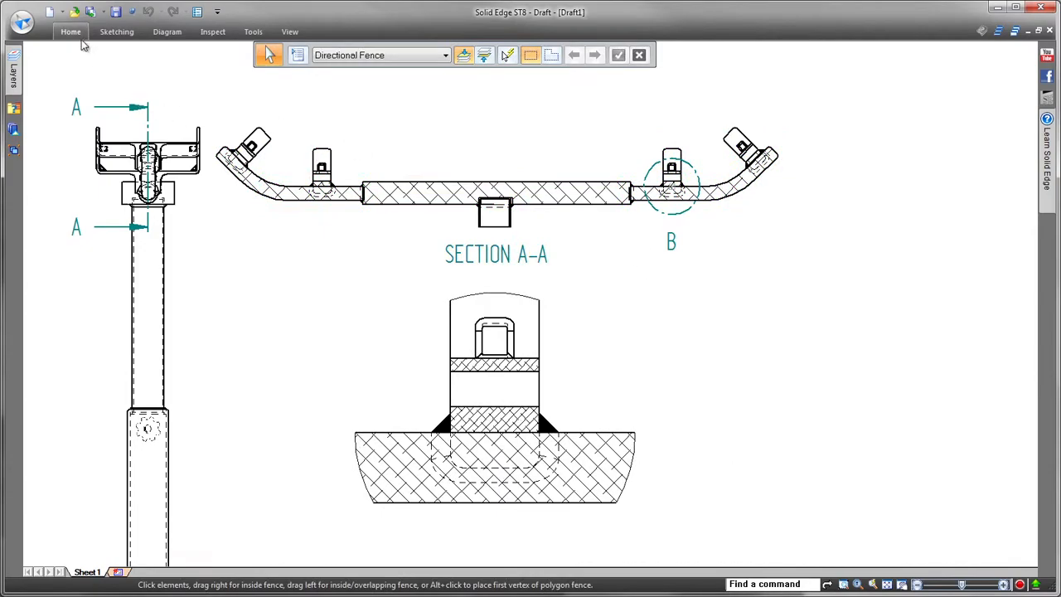
# Step: Attach a size 3 fillet weld symbol to the right weld bead in the detail view
pyautogui.click(72, 33)
pyautogui.click(655, 75)
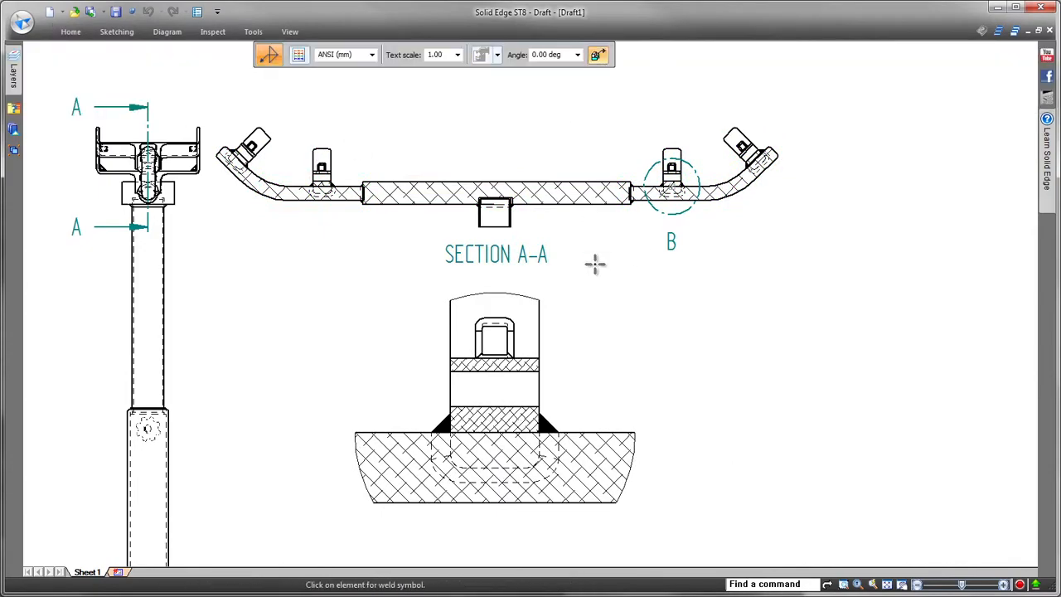
pyautogui.scroll(2, 595, 263)
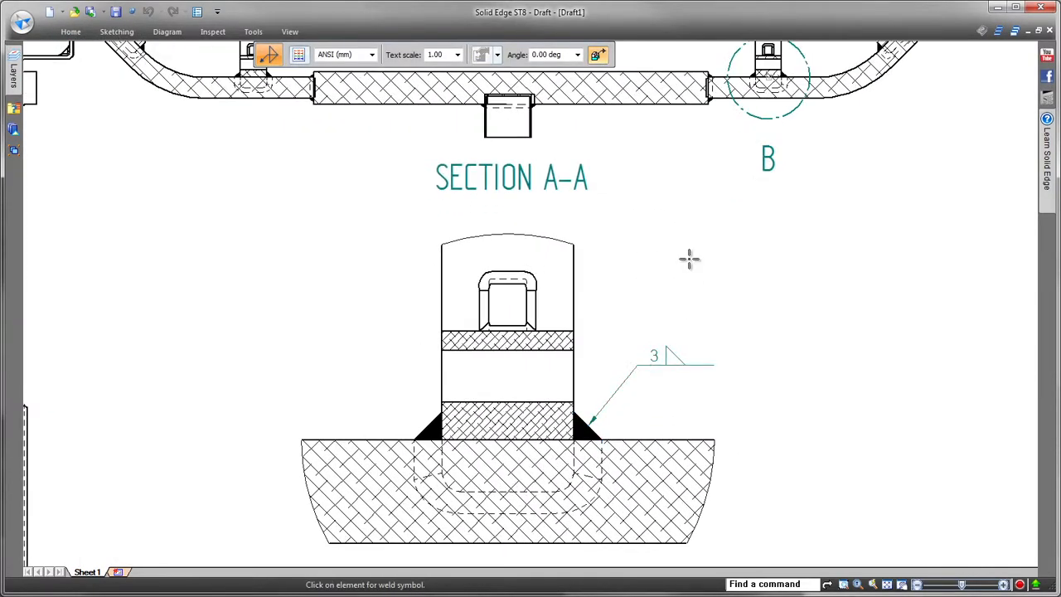
# Step: Attach a size 2 fillet weld symbol to the left weld bead between the base plate and post in section A-A
pyautogui.scroll(3, 689, 260)
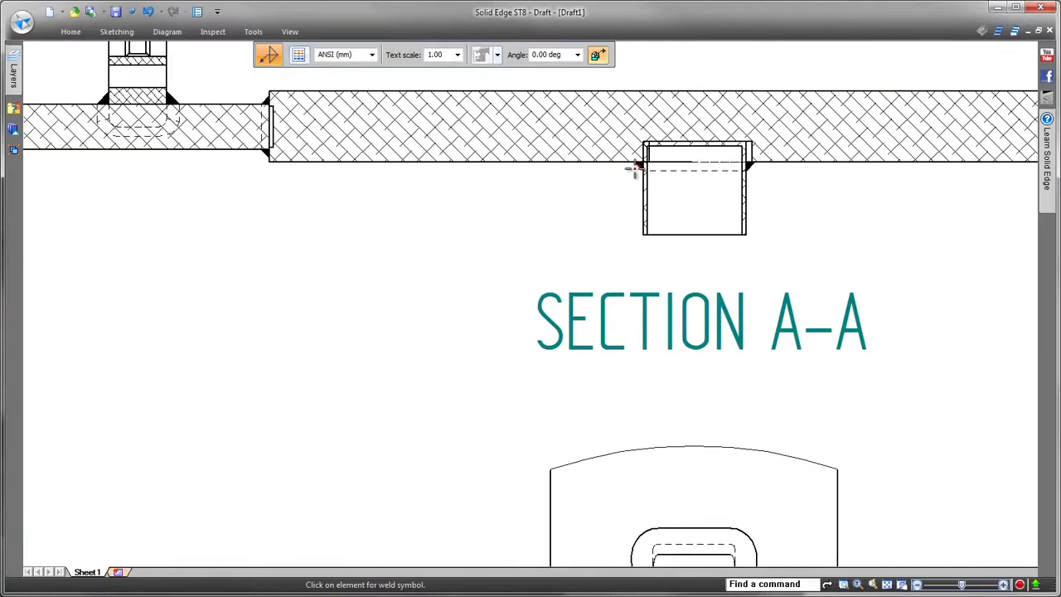
pyautogui.click(464, 318)
pyautogui.scroll(-5, 938, 249)
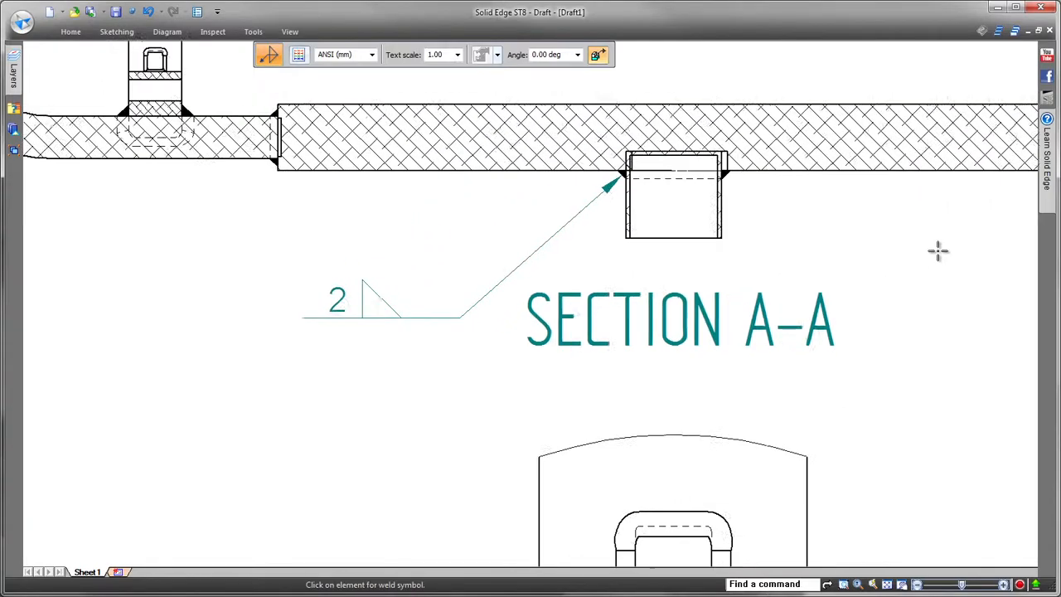
# Step: Create a ballooned parts list from section A-A with the Work Stand saved settings and place it to the right of detail B
pyautogui.scroll(-2, 857, 284)
pyautogui.rightClick(851, 277)
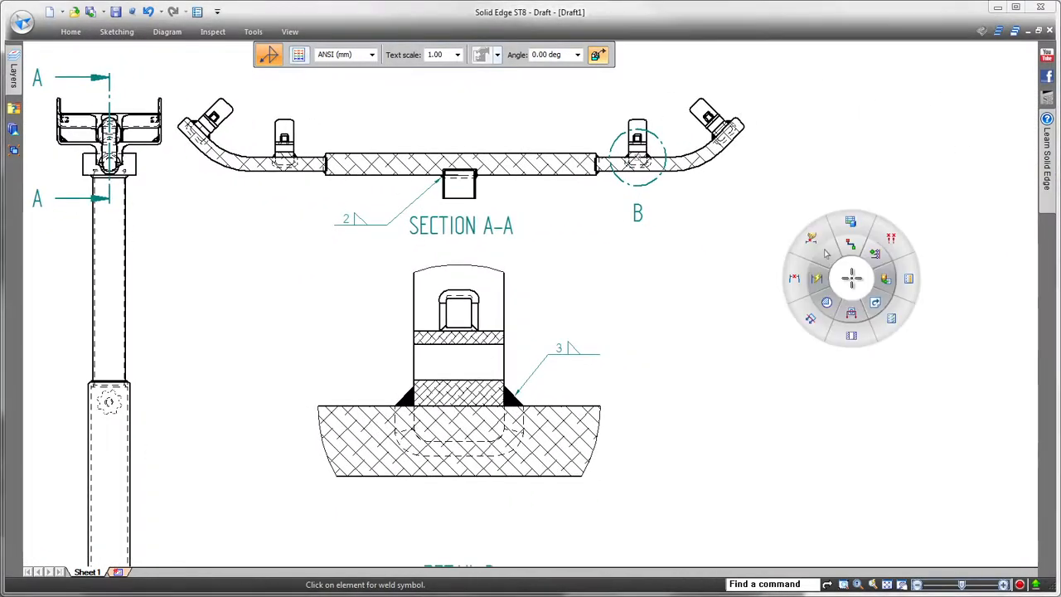
pyautogui.click(851, 219)
pyautogui.click(710, 166)
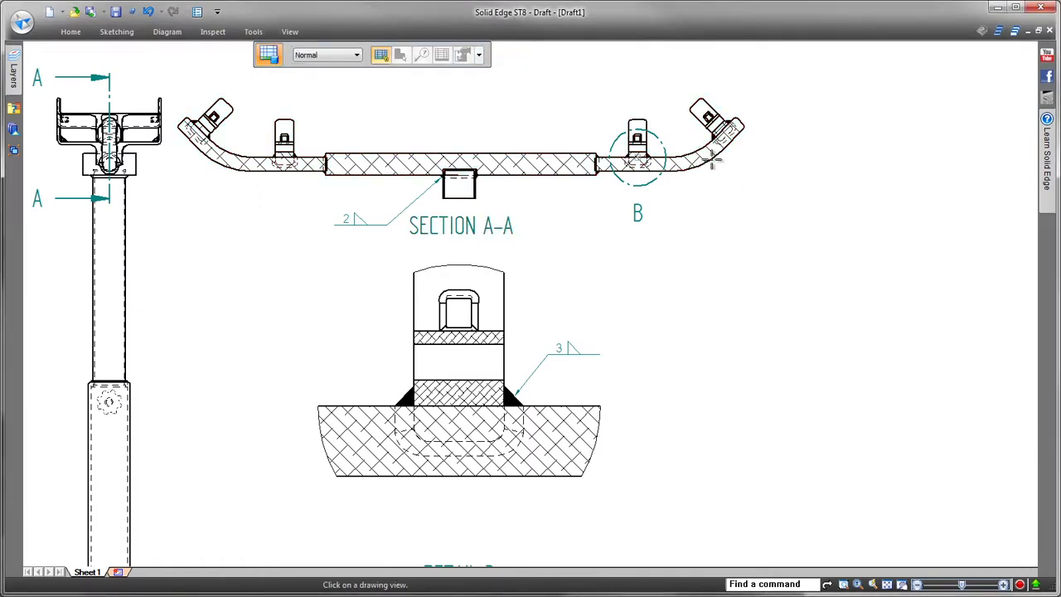
pyautogui.click(478, 55)
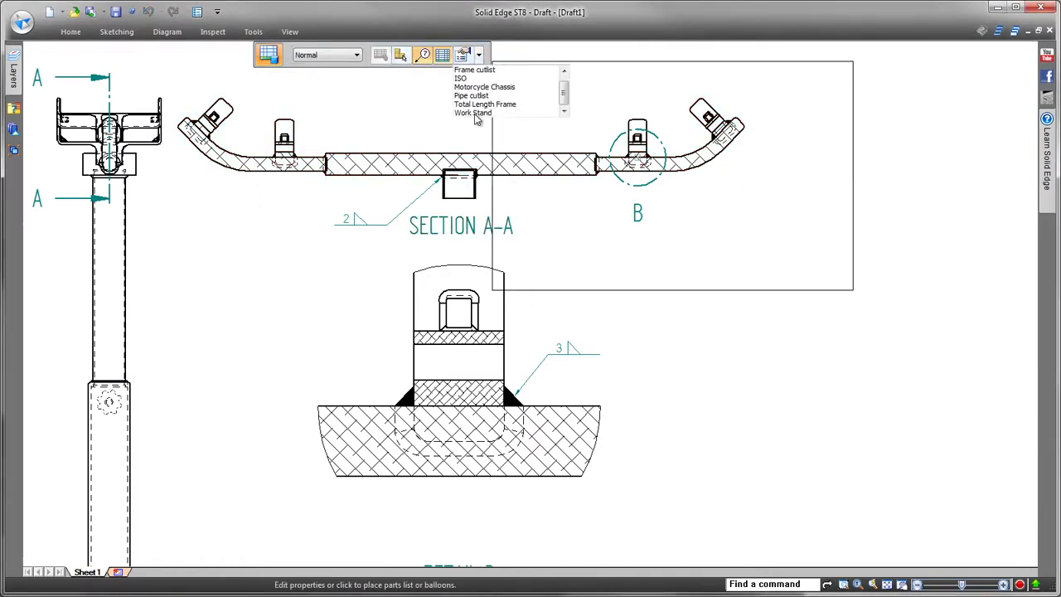
pyautogui.click(476, 114)
pyautogui.moveTo(638, 274)
pyautogui.mouseDown(button='middle')
pyautogui.moveTo(431, 265)
pyautogui.moveTo(449, 214)
pyautogui.mouseUp(button='middle')
pyautogui.scroll(-2, 431, 240)
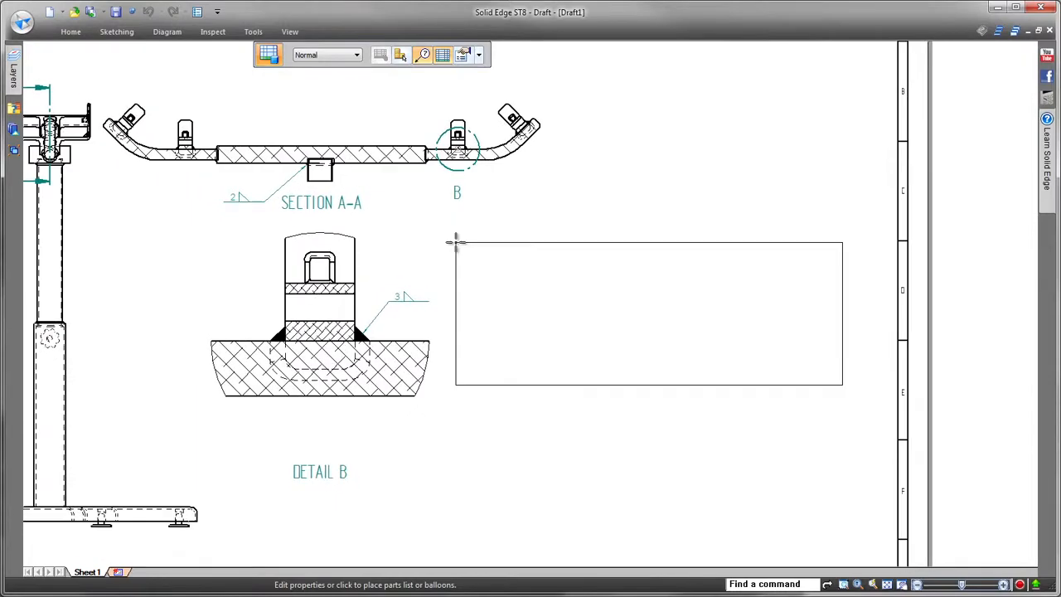
pyautogui.click(459, 222)
# Step: Move balloon 4 to the right so it clears the SECTION A-A caption
pyautogui.scroll(2, 766, 117)
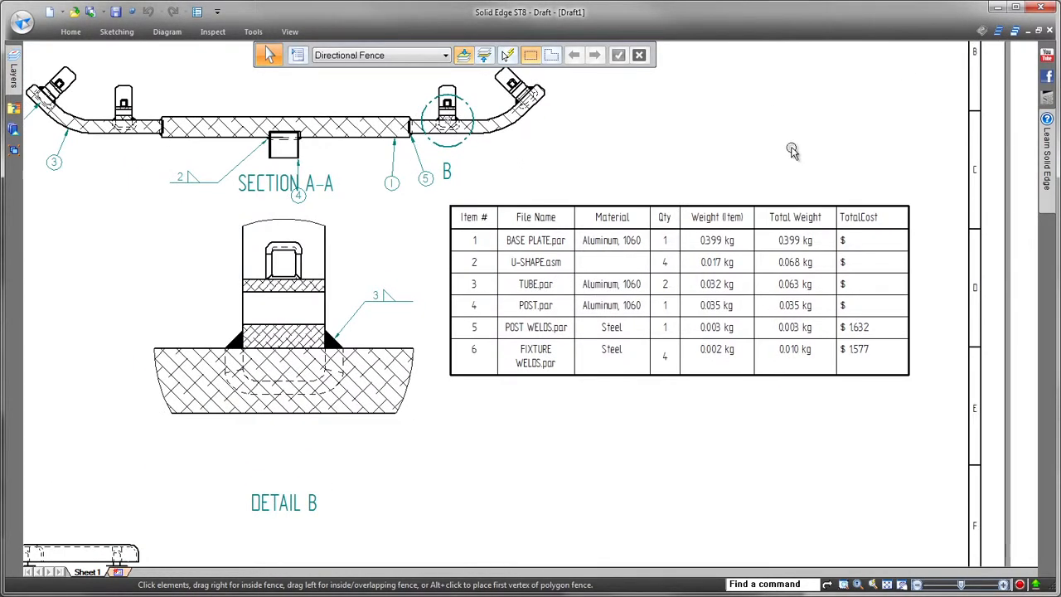
pyautogui.click(304, 205)
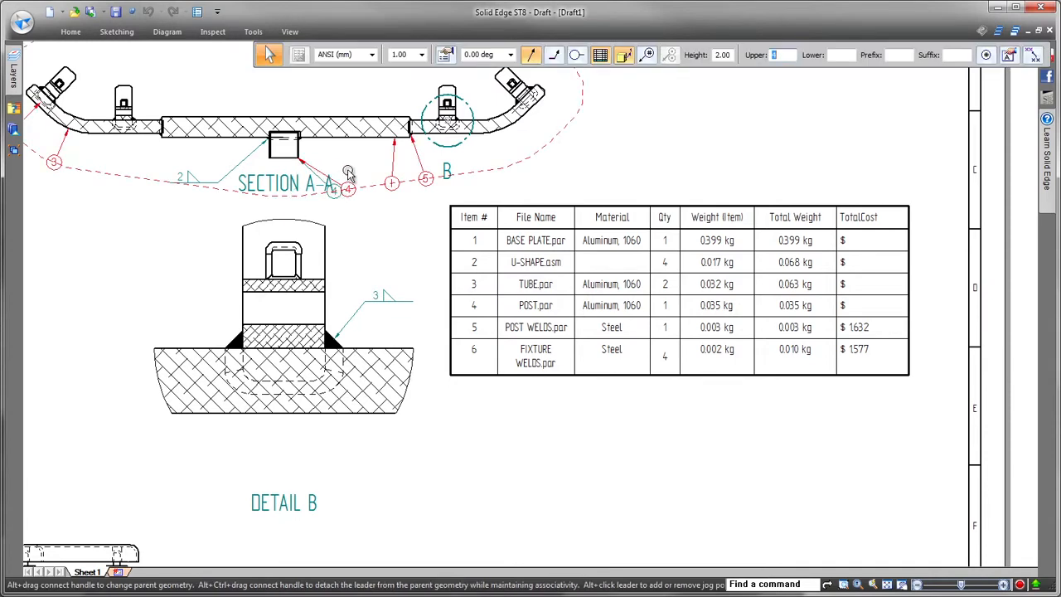
pyautogui.click(751, 128)
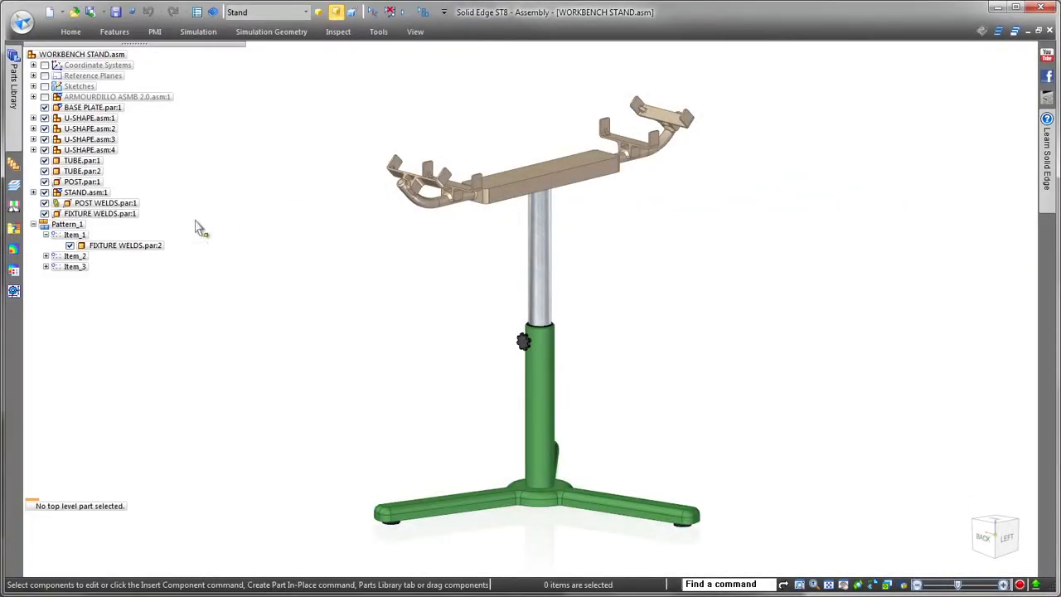
# Step: Open POST WELDS.par for in-place editing within the workbench stand assembly
pyautogui.click(123, 204)
pyautogui.click(285, 206)
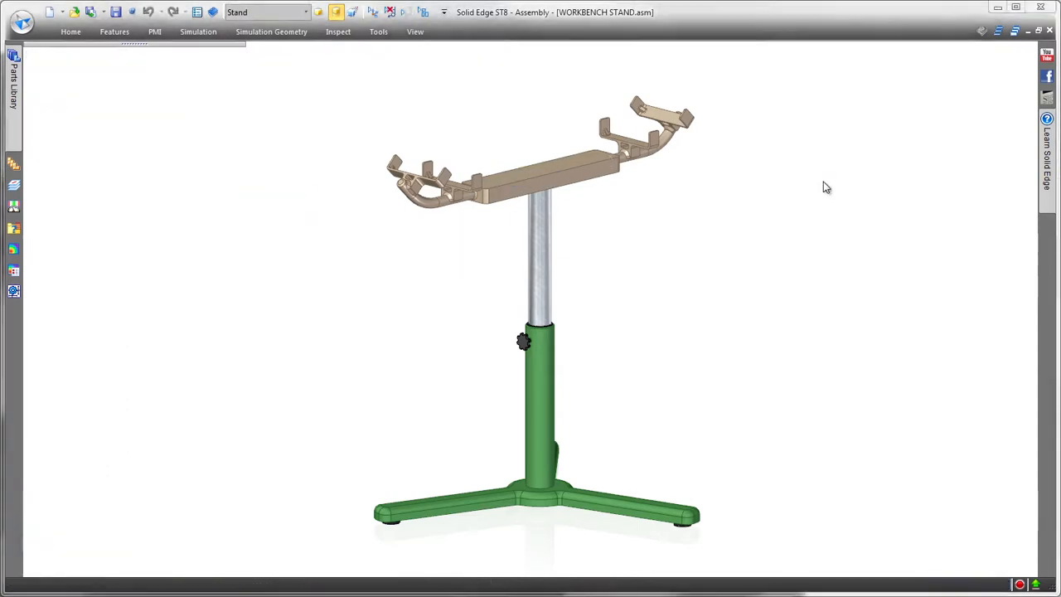
pyautogui.scroll(8, 869, 163)
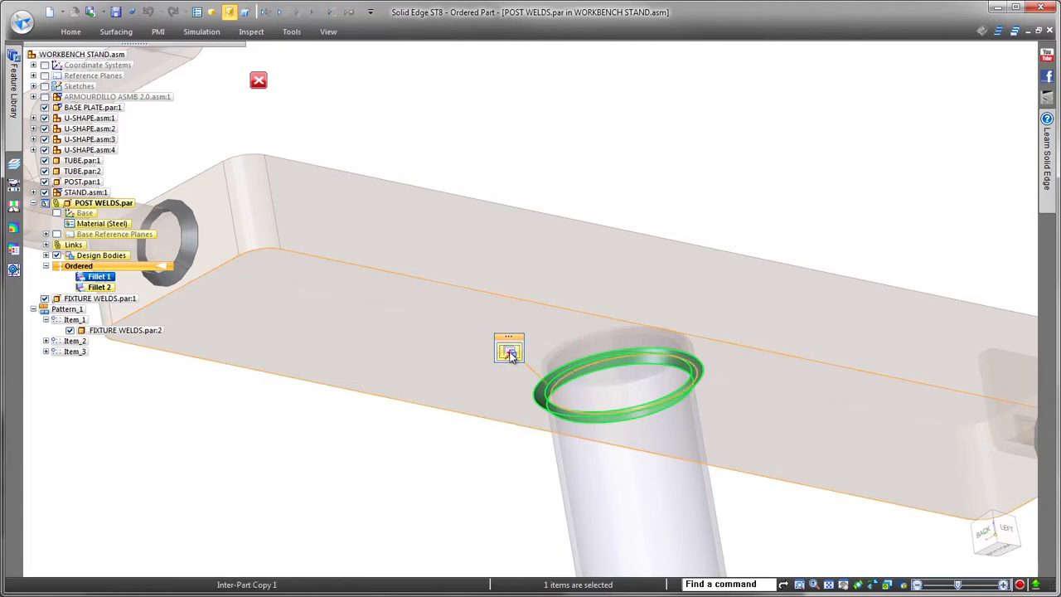
# Step: Set the base thickness of the fillet weld between the post and base plate to 6 mm and close the in-place part edit
pyautogui.click(509, 353)
pyautogui.click(300, 56)
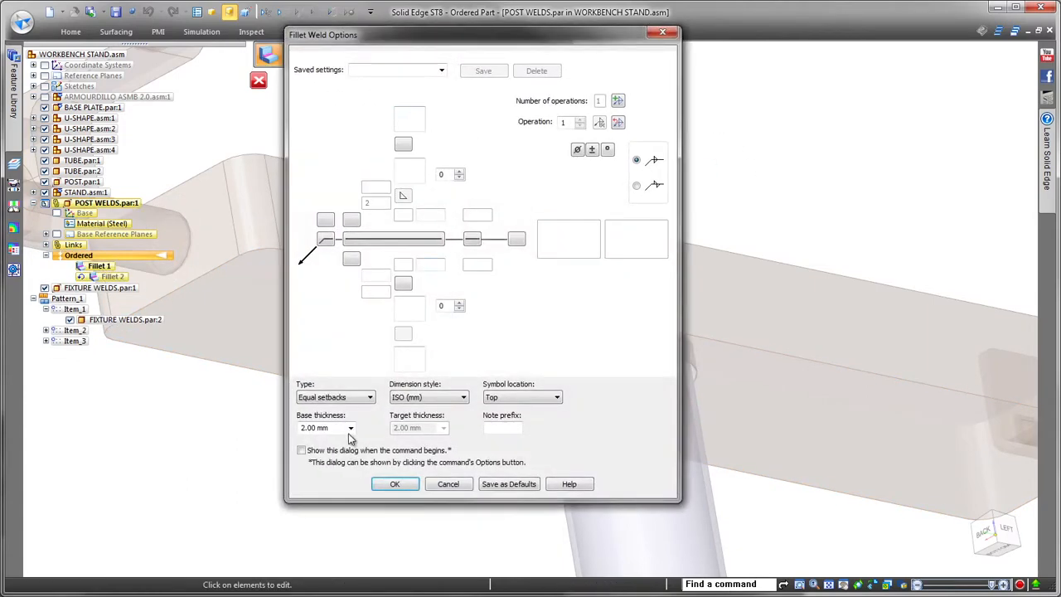
pyautogui.click(396, 484)
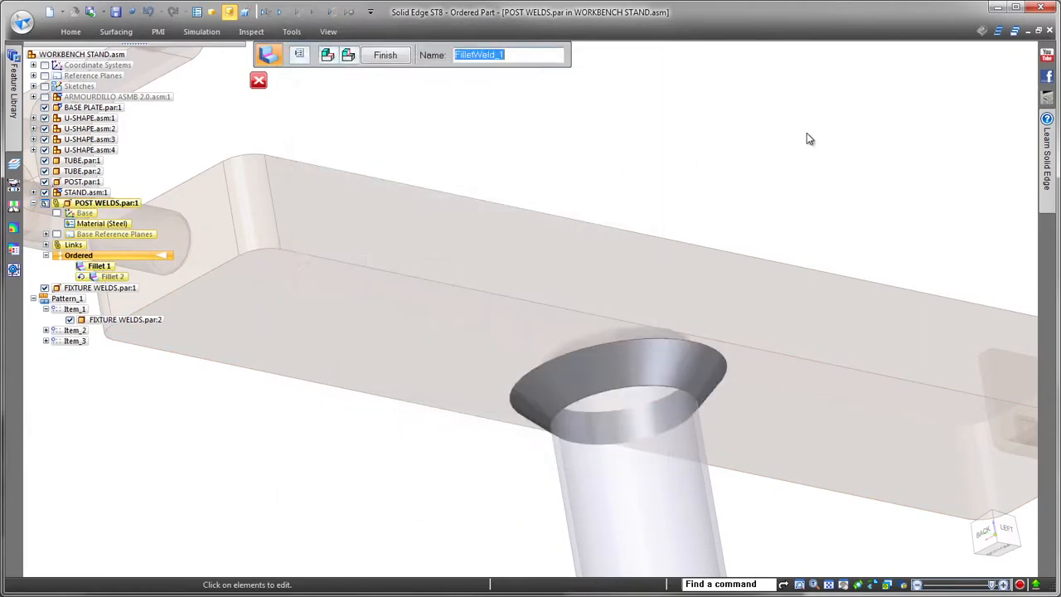
pyautogui.rightClick(670, 120)
pyautogui.click(674, 121)
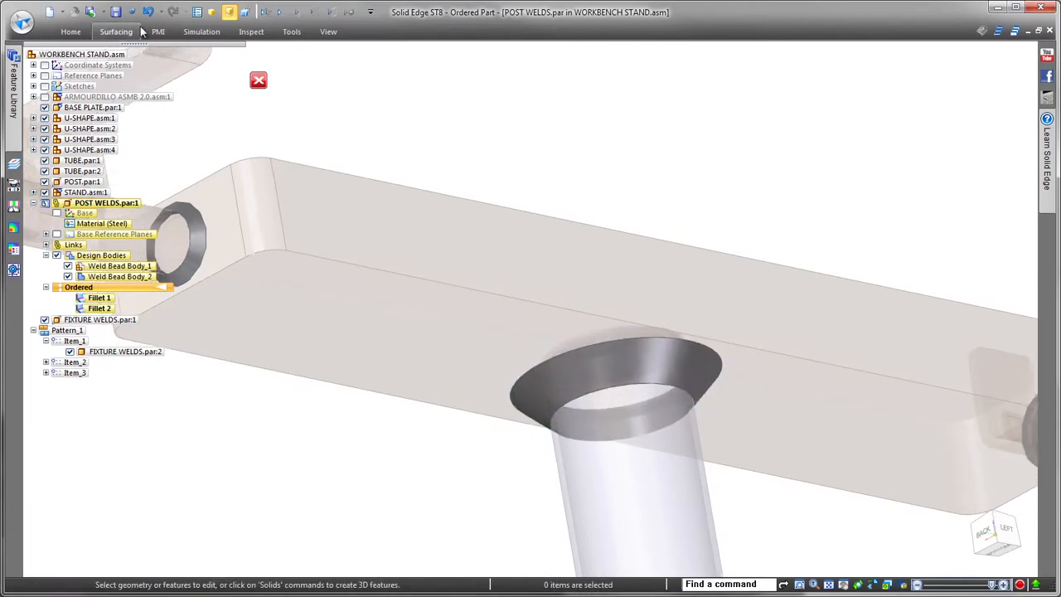
pyautogui.scroll(-5, 591, 123)
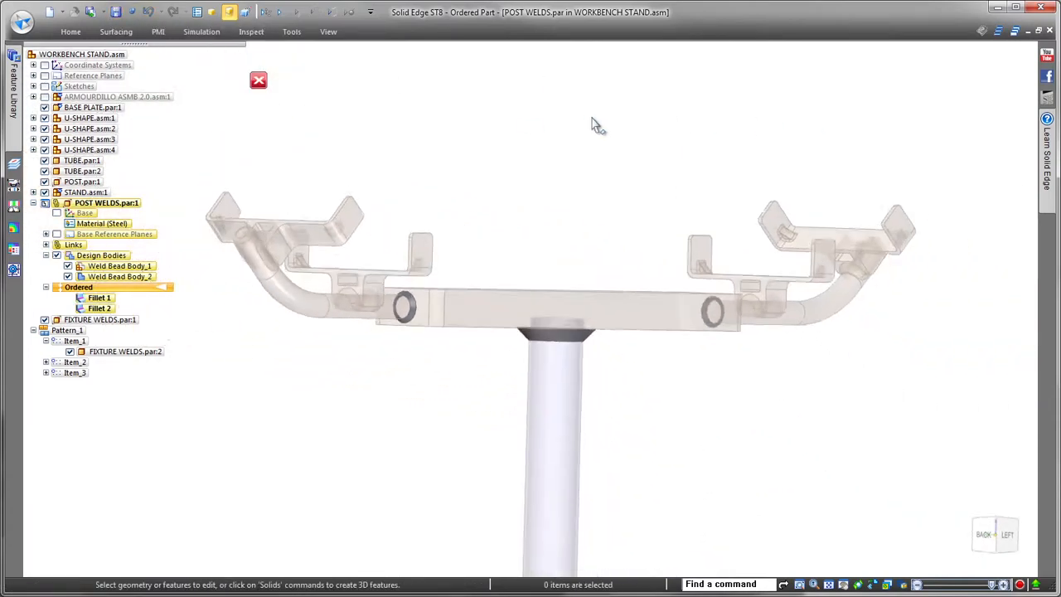
pyautogui.scroll(-3, 592, 122)
pyautogui.click(257, 79)
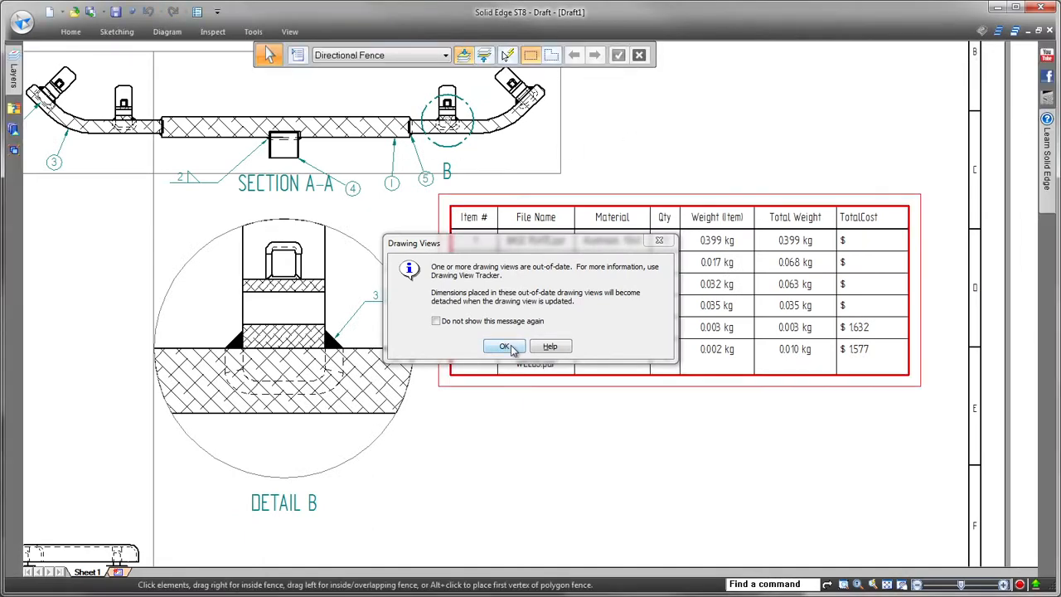
# Step: Update the out-of-date drawing views in the draft and close the Dimension Tracker report
pyautogui.click(504, 347)
pyautogui.click(74, 35)
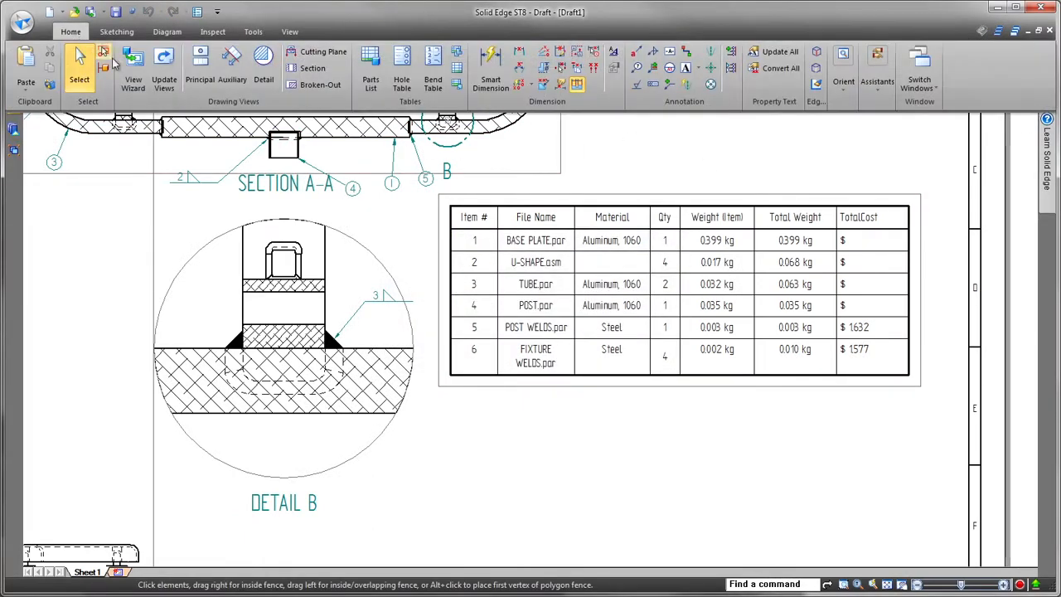
pyautogui.click(163, 72)
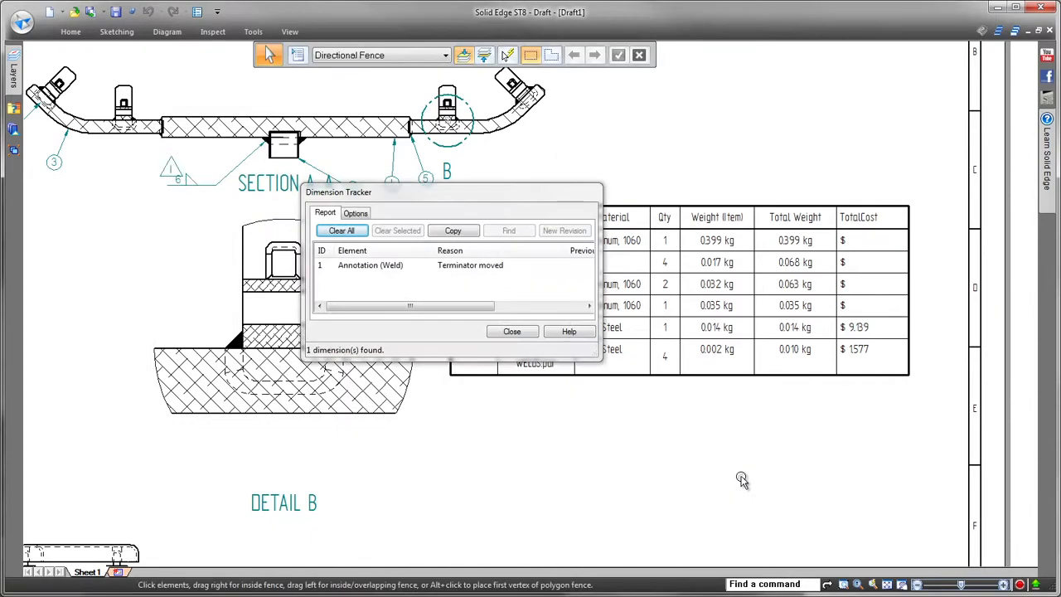
pyautogui.moveTo(521, 196); pyautogui.dragTo(489, 281)
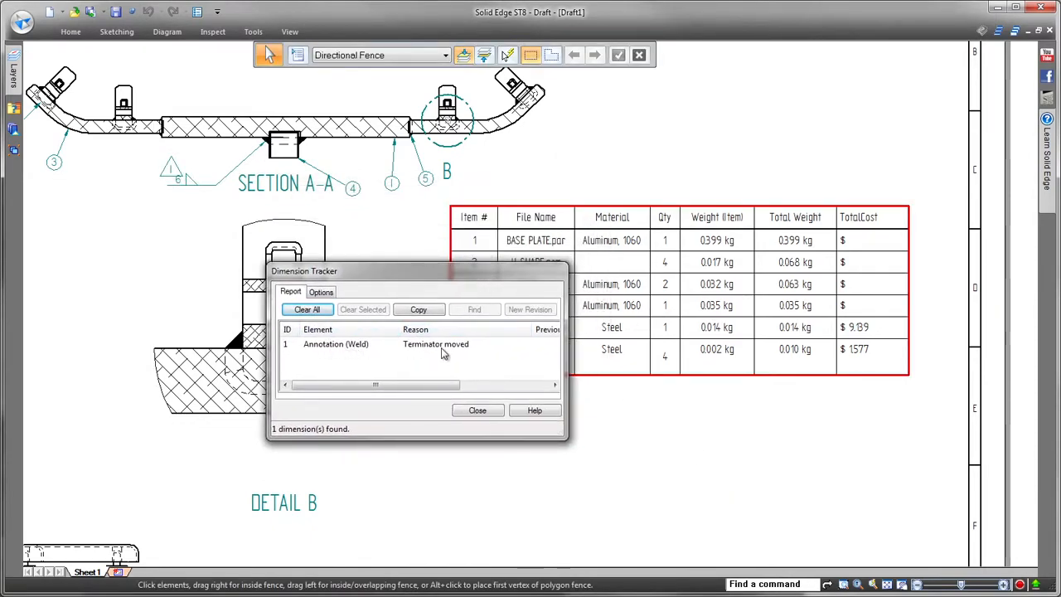
pyautogui.click(477, 411)
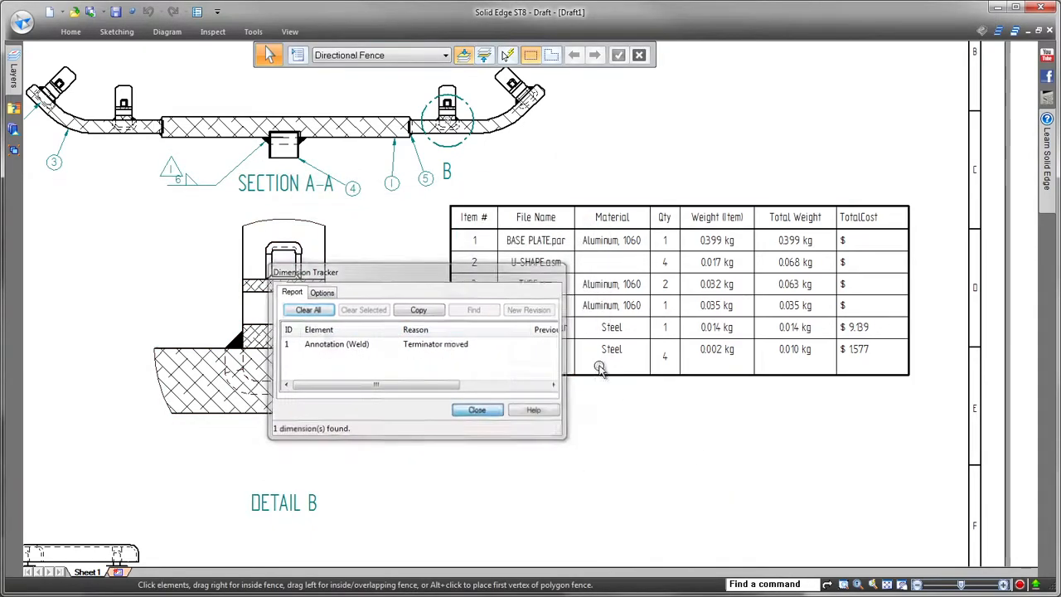
pyautogui.scroll(3, 781, 142)
pyautogui.scroll(-1, 808, 122)
pyautogui.scroll(-5, 808, 122)
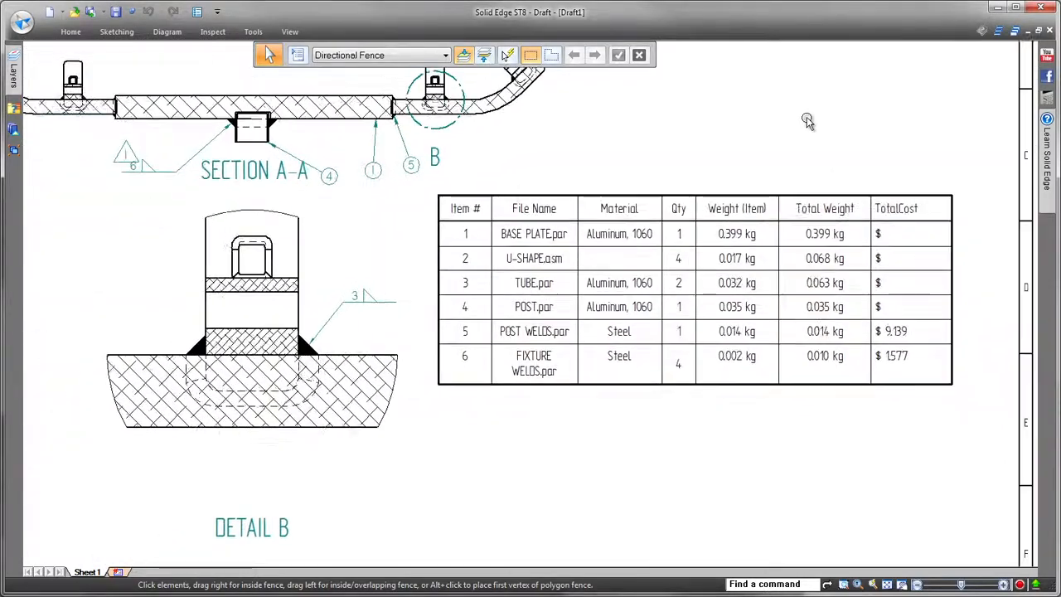